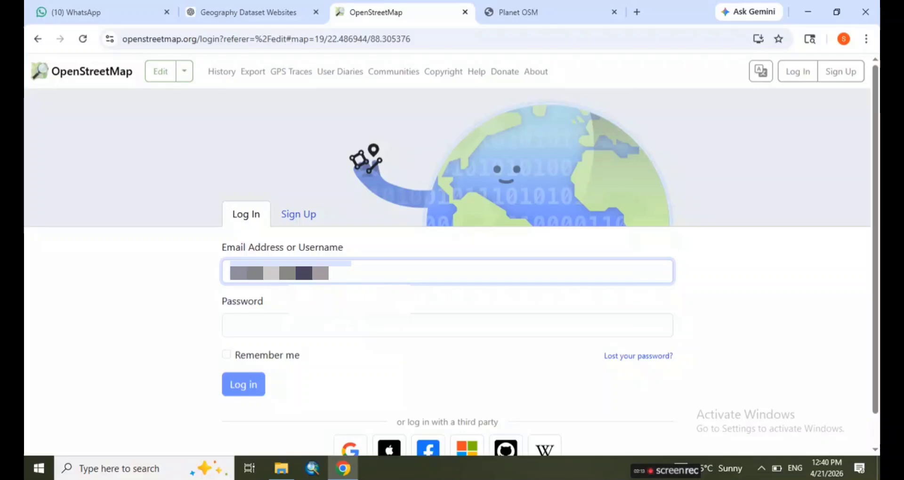
Enter the account password, enable Remember me, and log in to OpenStreetMap
left_click(300, 324)
type("••••••••••")
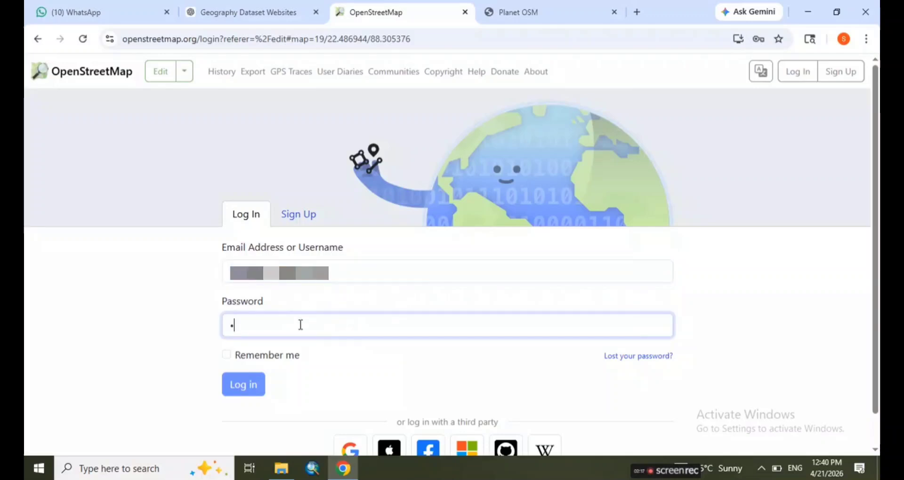
type("•••••")
left_click(226, 355)
left_click(242, 384)
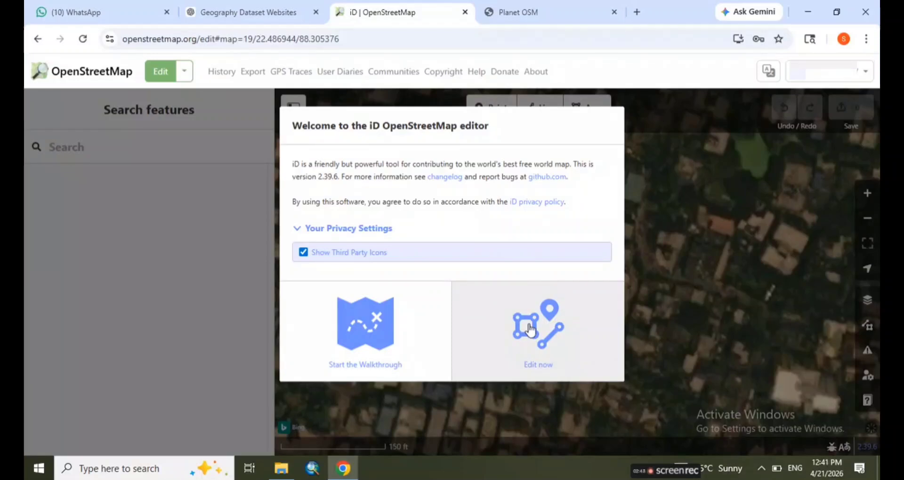
Start editing from the iD editor's welcome dialog and bring the surrounding streets into view
left_click(505, 358)
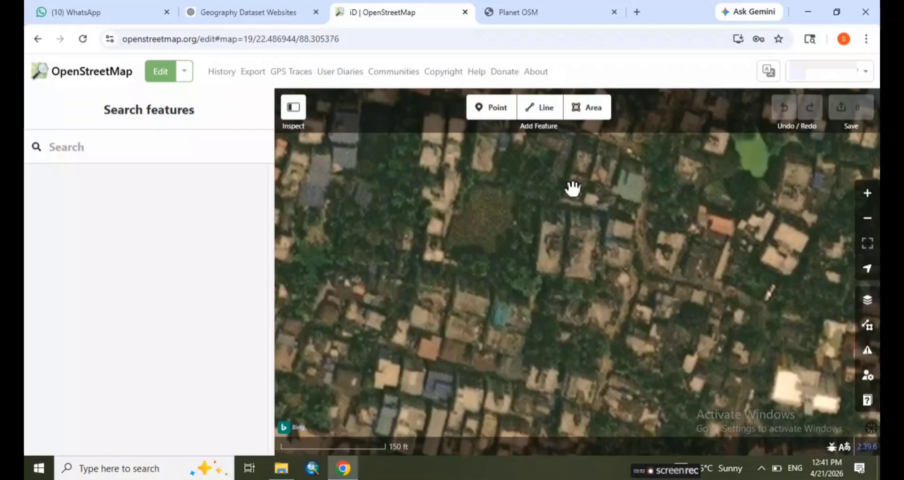
left_click(548, 259)
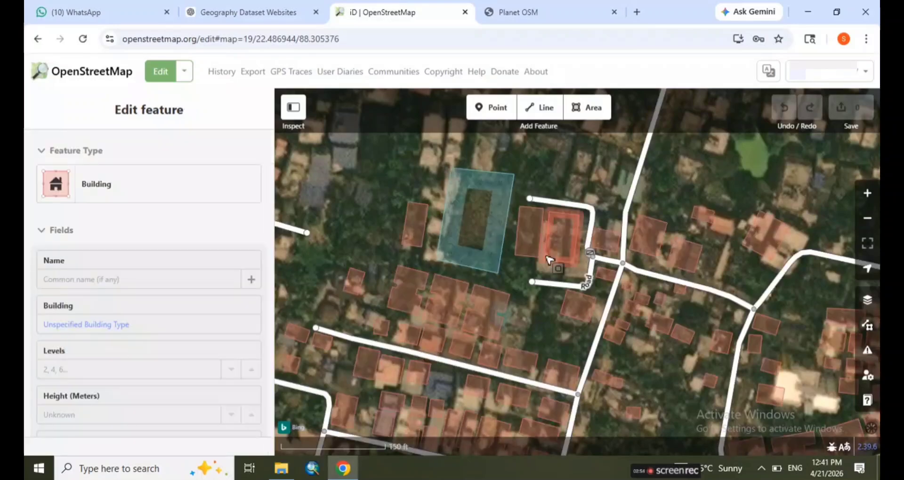
scroll(548, 259, "down", 2)
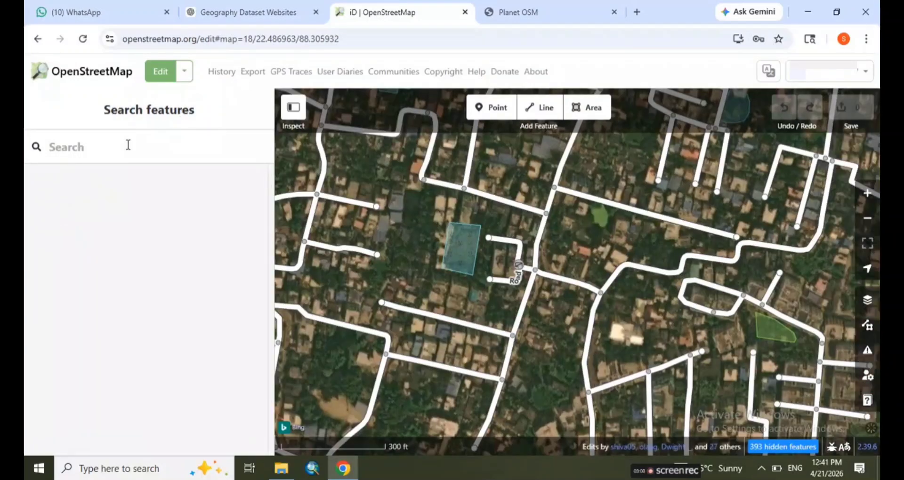
Search the map features for ROAD and open the residential road named Road
left_click(128, 145)
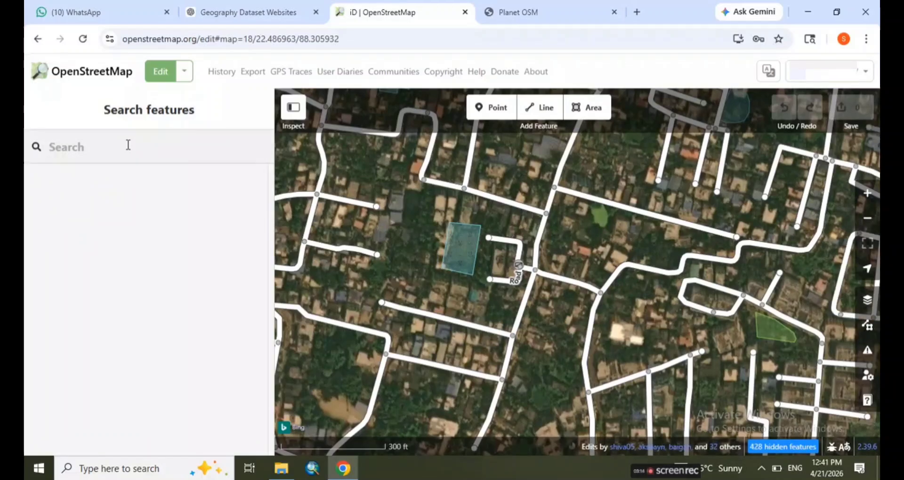
type("road")
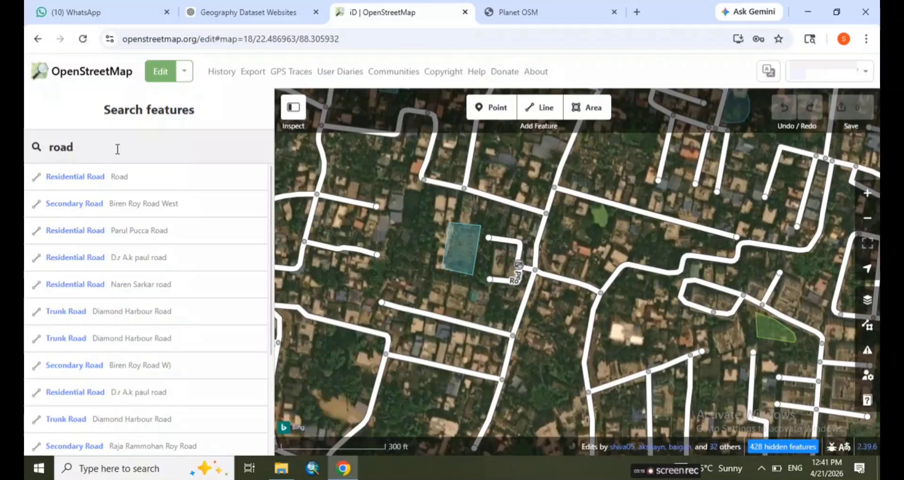
key("BackSpace")
key("BackSpace")
key("BackSpace")
key("BackSpace")
type("R")
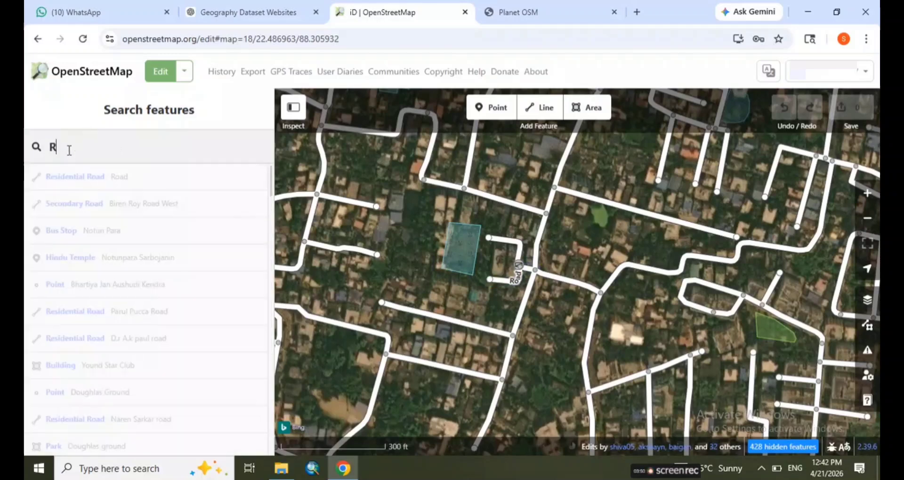
type("OAD")
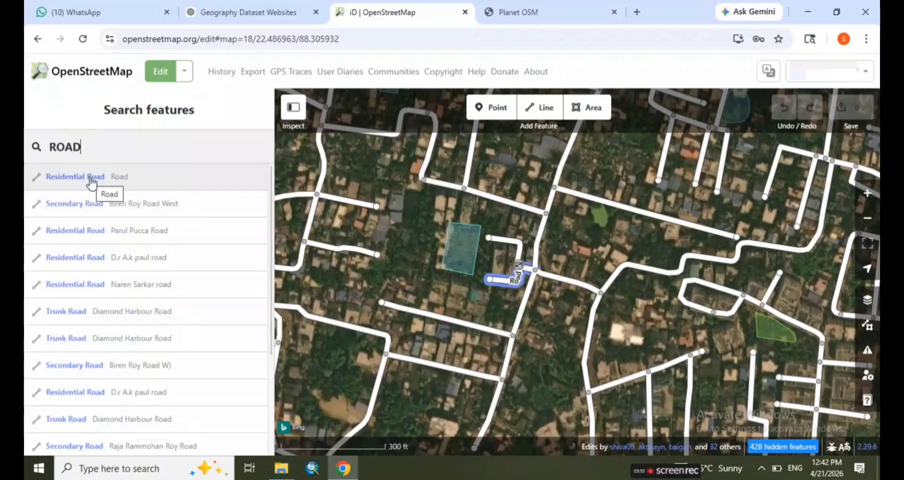
left_click(91, 181)
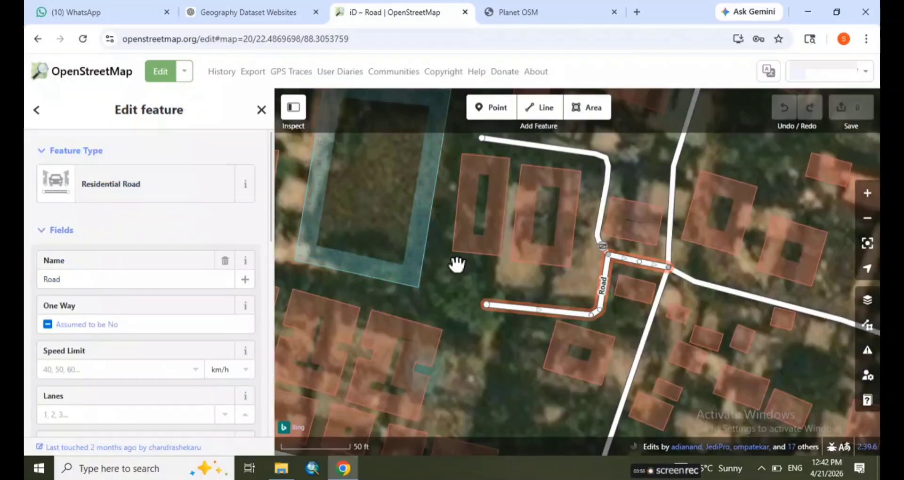
Examine the wider street network around the selected residential road
scroll(477, 272, "down", 3)
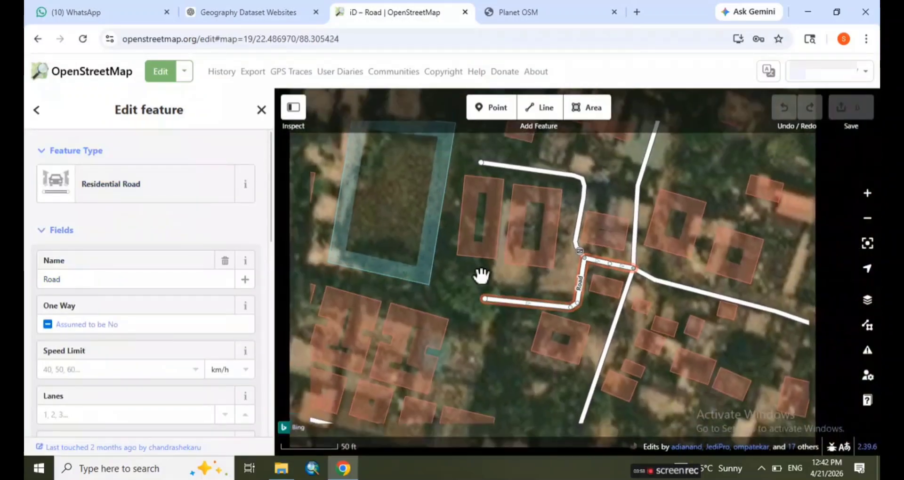
scroll(481, 275, "down", 2)
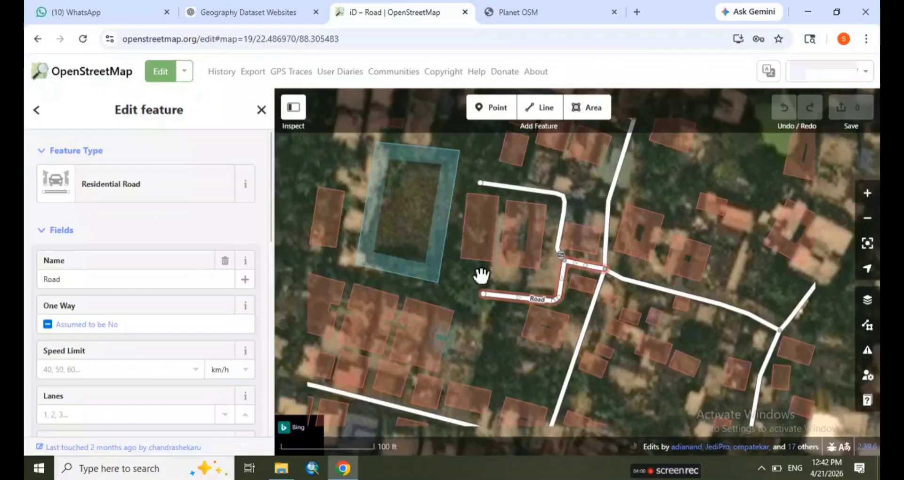
scroll(481, 275, "down", 5)
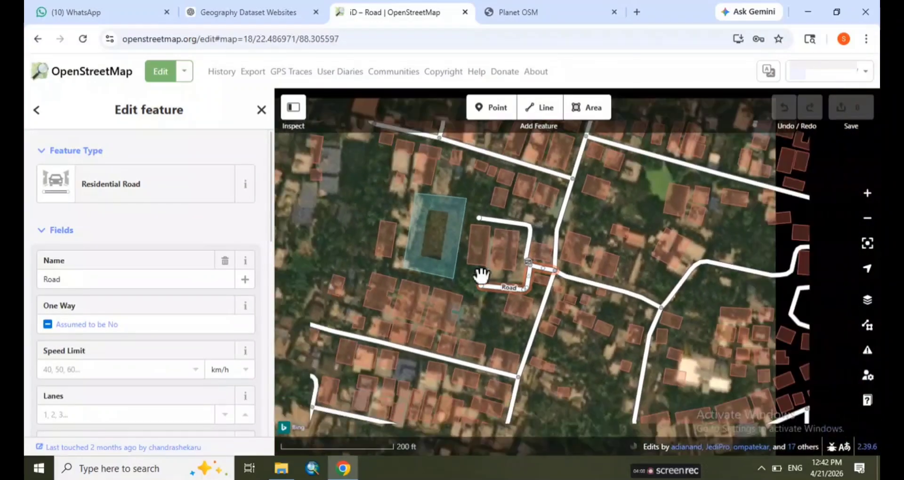
scroll(481, 276, "down", 3)
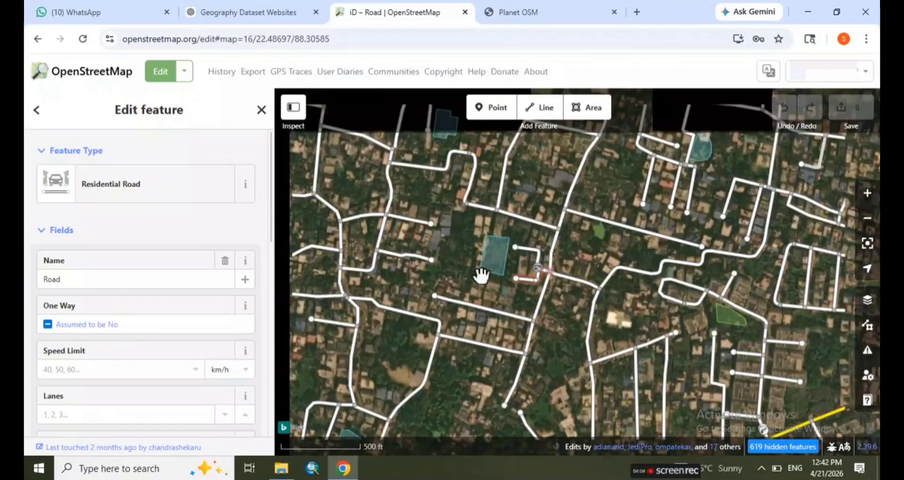
scroll(503, 223, "down", 1)
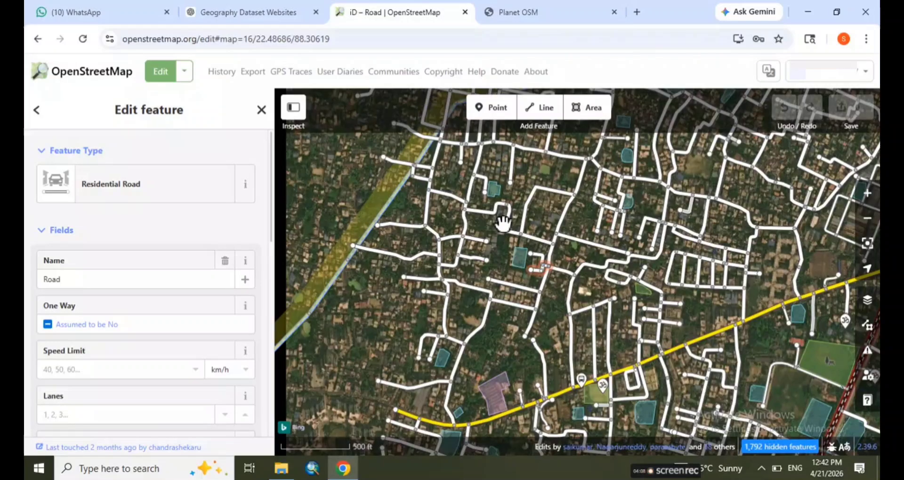
scroll(503, 221, "down", 3)
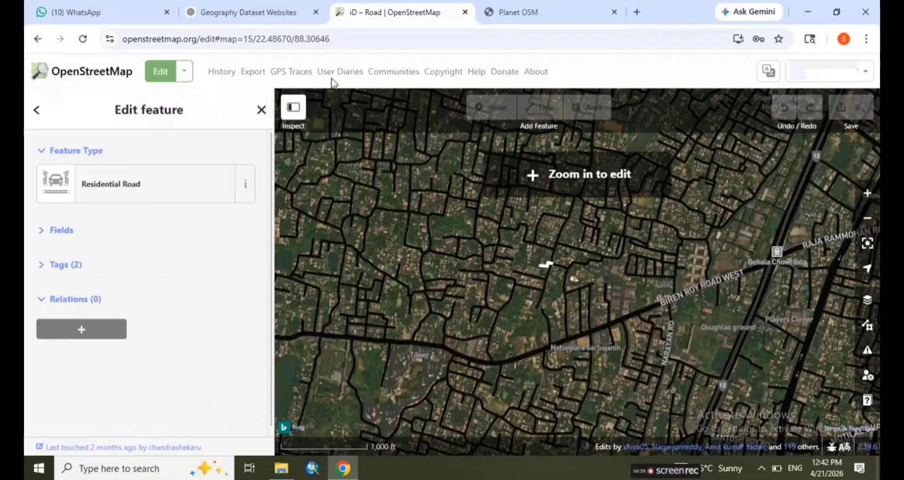
Open the map export and manually select an area over South Dumdum and Lake Town, latitude 22.59929 to 22.62225, longitude 88.38587 to 88.42104
left_click(245, 79)
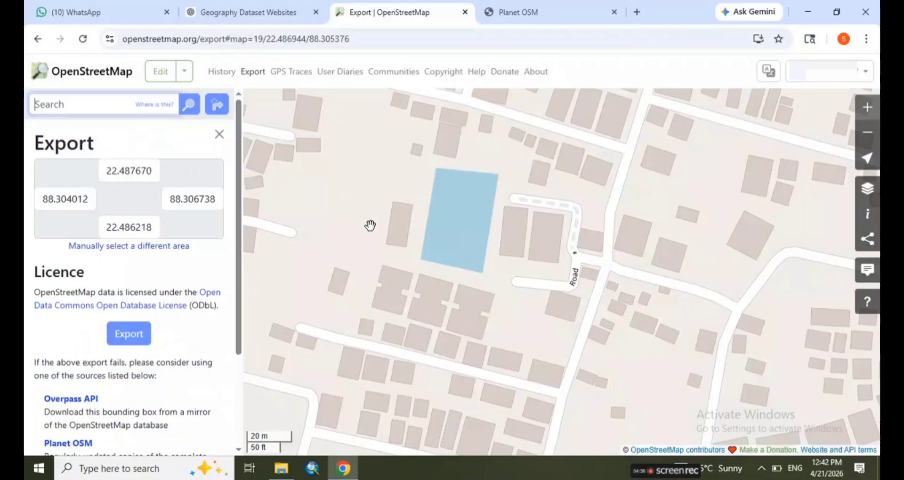
scroll(369, 225, "down", 1)
scroll(370, 225, "down", 3)
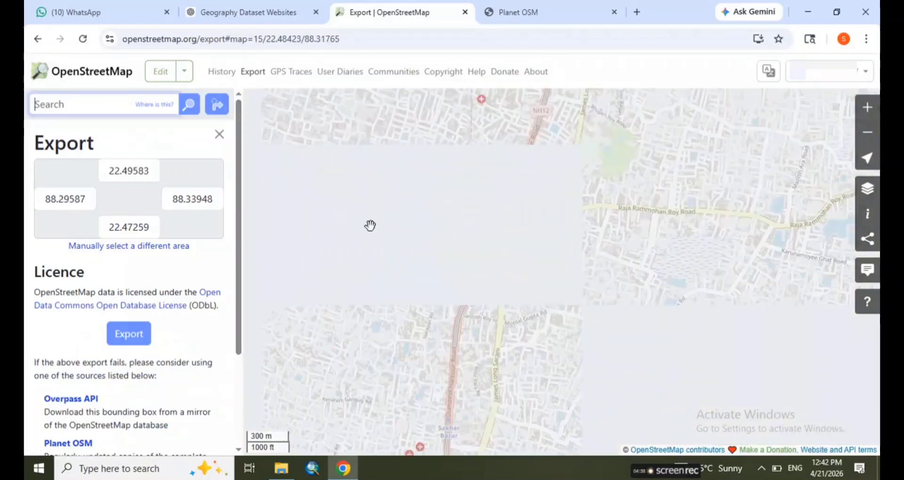
double_click(369, 225)
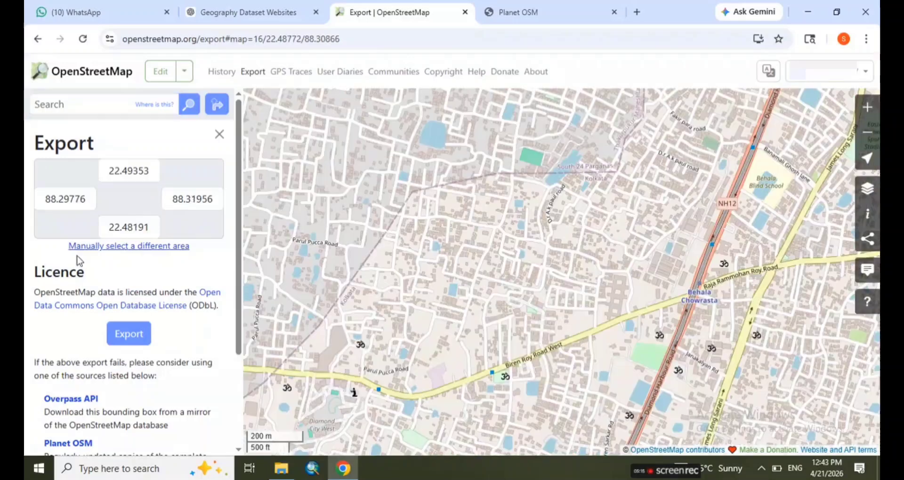
left_click(112, 247)
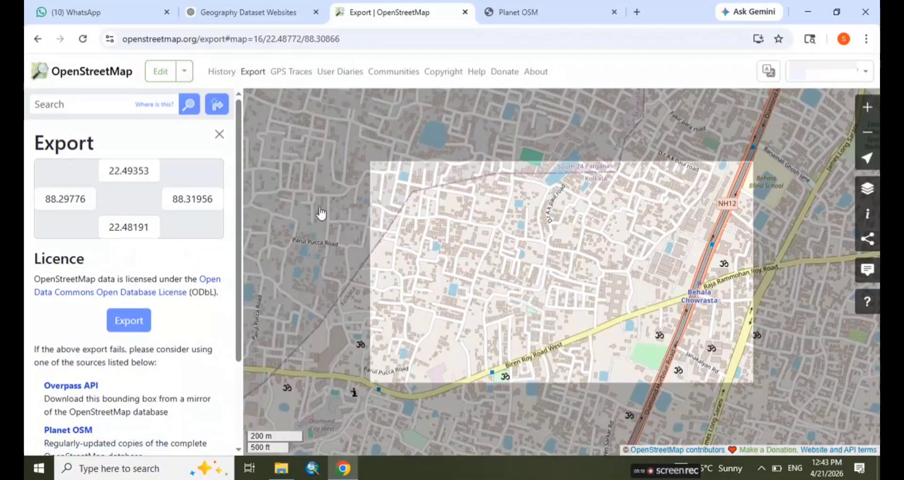
left_click_drag(370, 160, 329, 130)
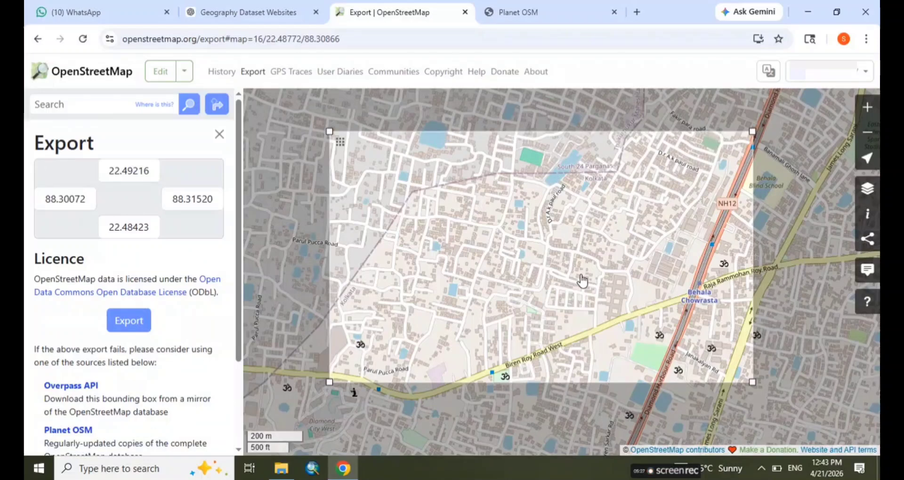
left_click_drag(581, 276, 715, 254)
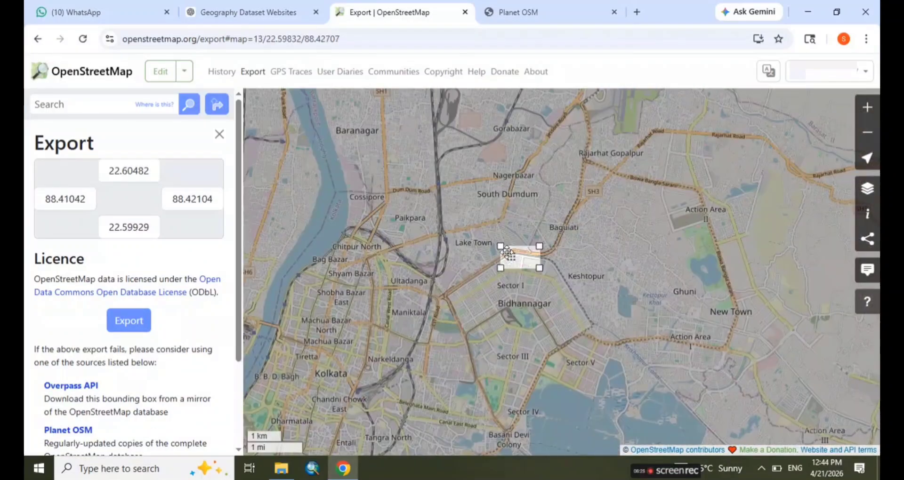
left_click_drag(502, 247, 413, 184)
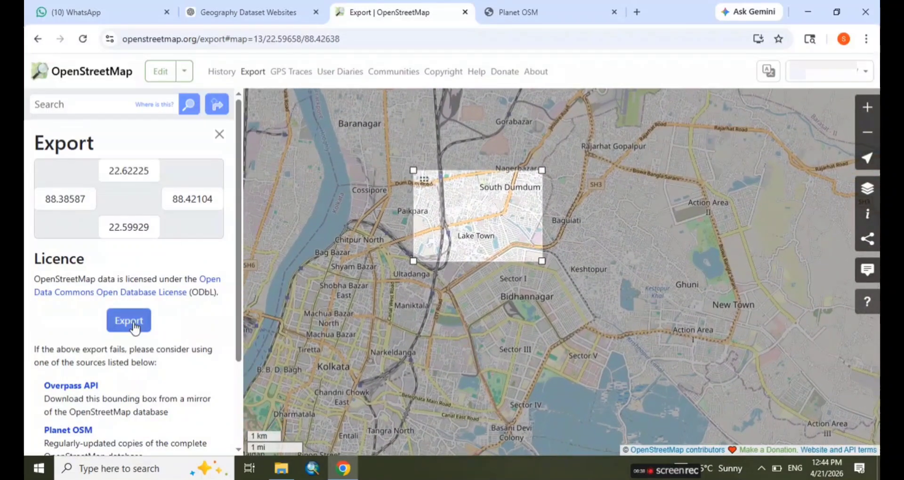
Try to export the selected South Dumdum and Lake Town area
left_click(133, 330)
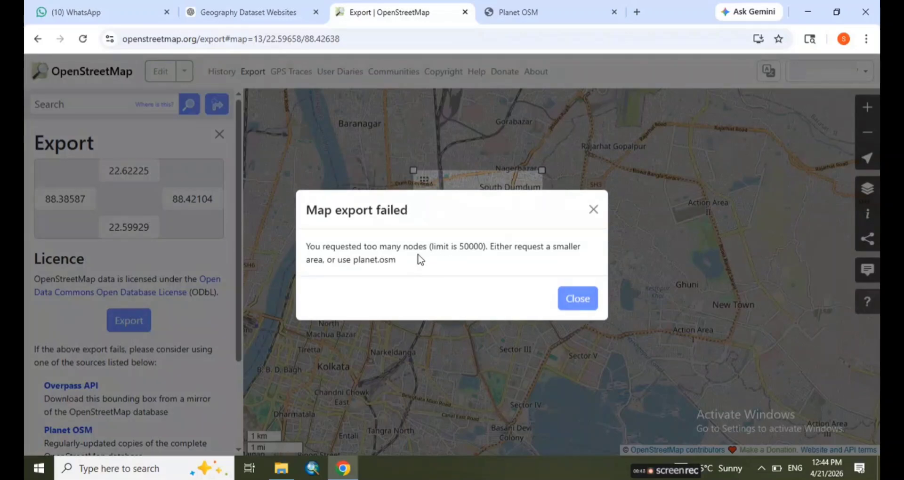
double_click(469, 246)
left_click(578, 298)
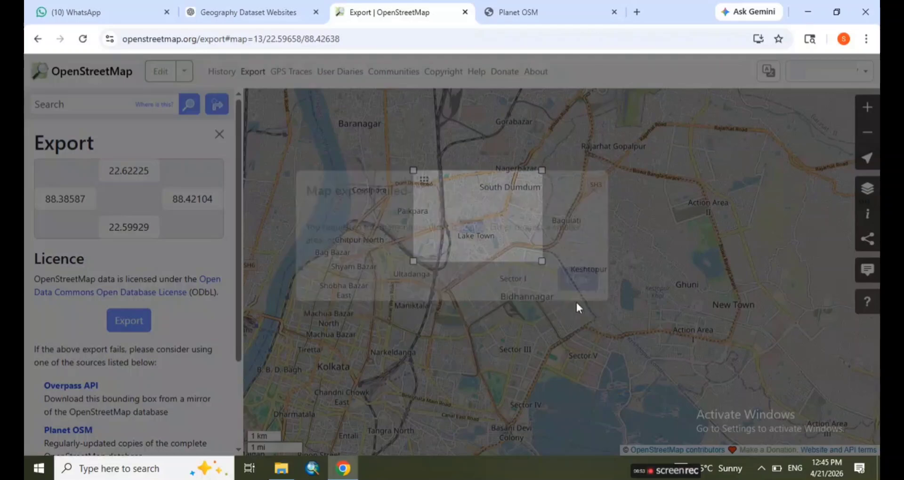
Shrink the export area to latitude 22.60664 to 22.61682 and longitude 88.39235 to 88.40389
scroll(495, 214, "up", 2)
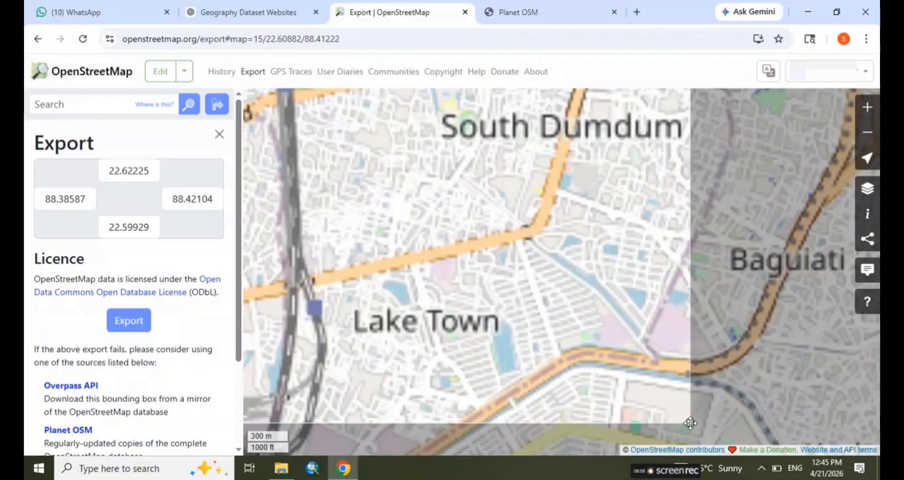
left_click_drag(690, 424, 440, 306)
left_click_drag(422, 219, 600, 261)
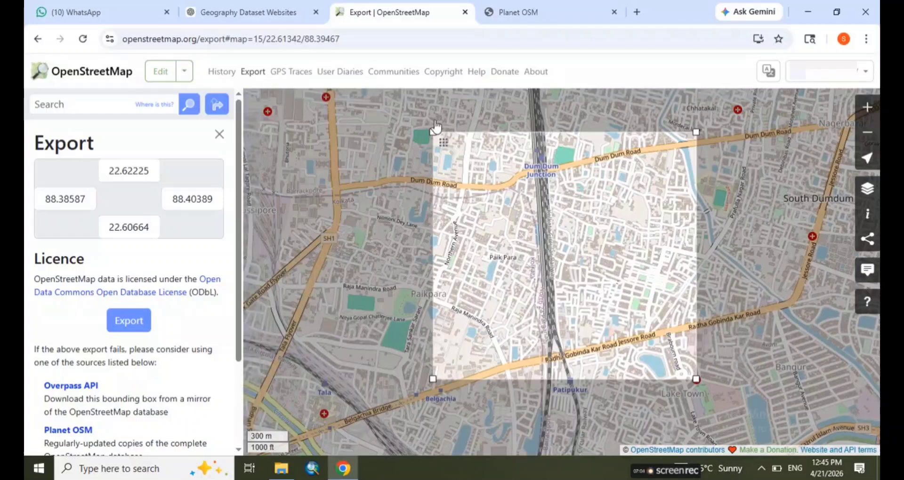
left_click_drag(433, 132, 528, 218)
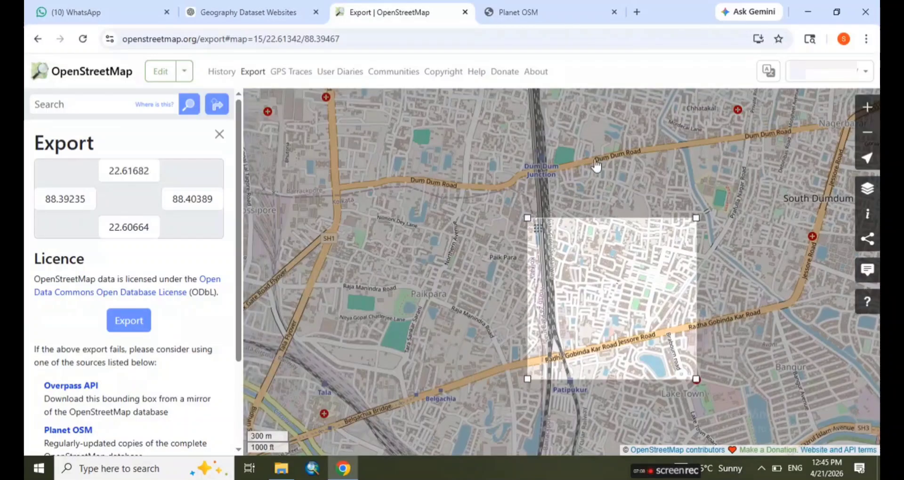
Move the export area over Lake Town, latitude 22.60232 to 22.61251 and longitude 88.39651 to 88.40806, and export it
left_click_drag(596, 166, 515, 201)
left_click_drag(534, 313, 449, 292)
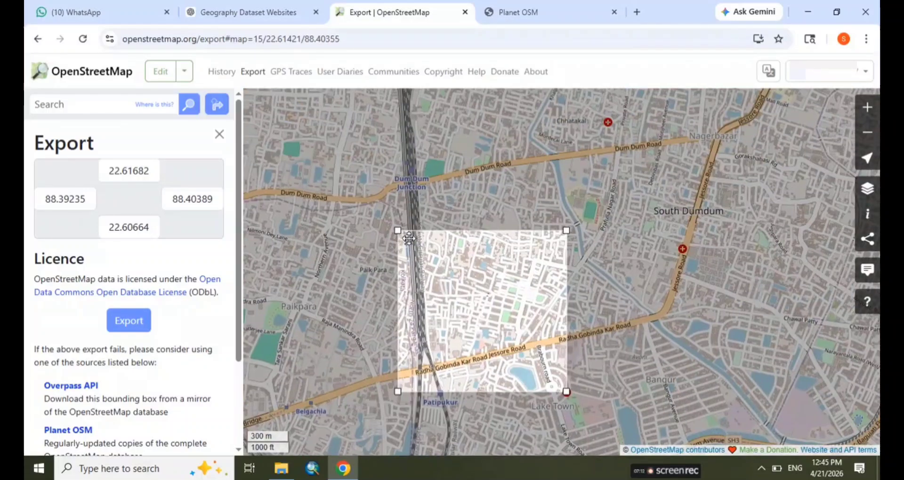
left_click_drag(409, 239, 469, 307)
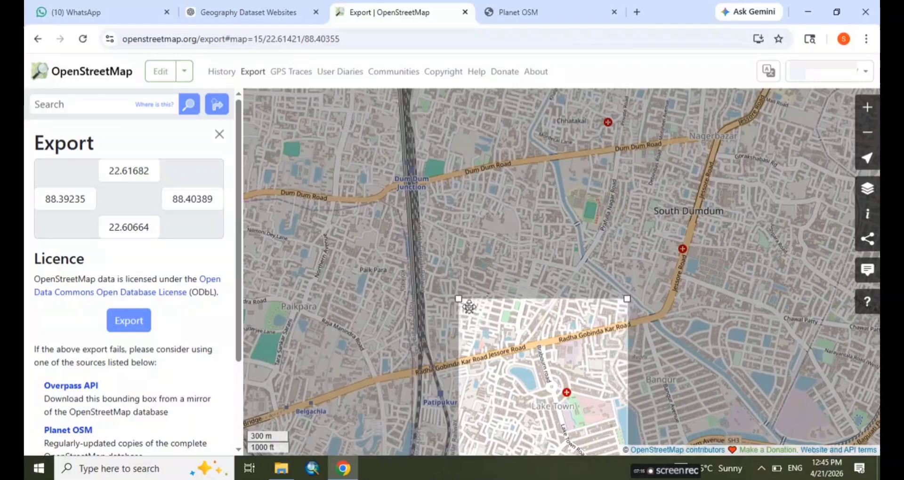
left_click_drag(539, 256, 511, 173)
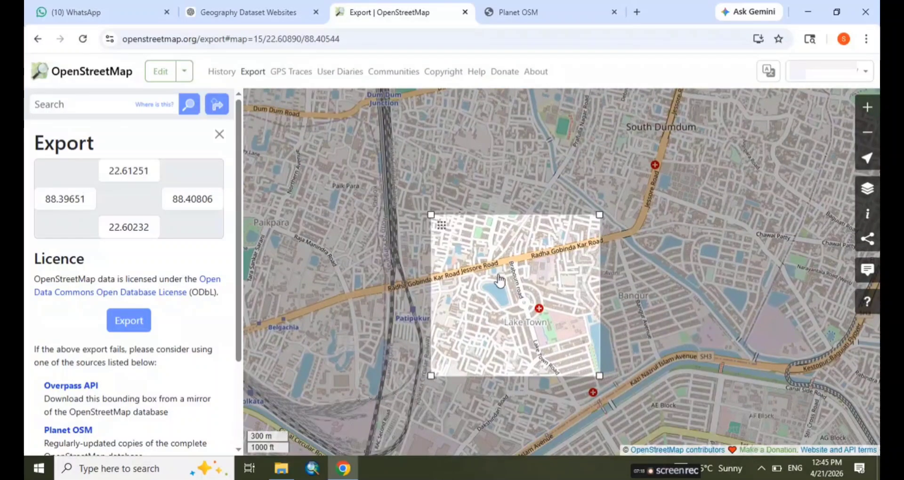
left_click(138, 321)
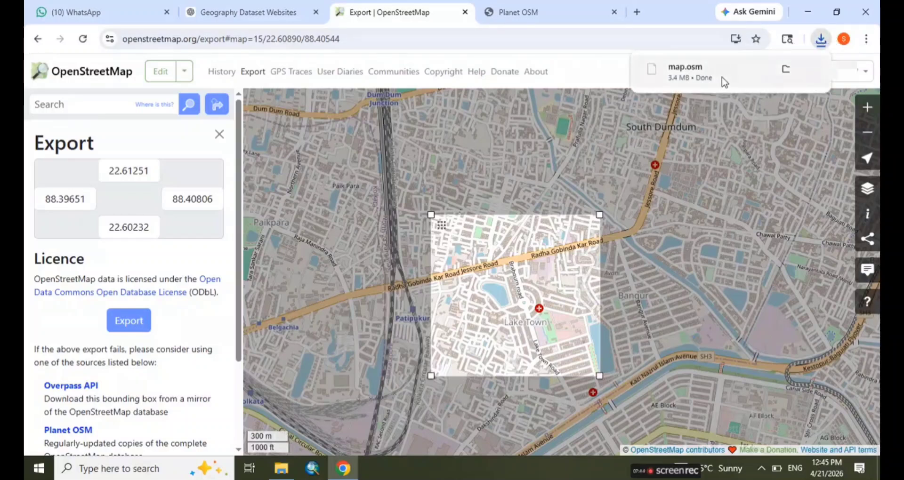
Show the downloaded map.osm in its folder and launch QGIS Desktop 3.44.9 from the QGIS 3.44.9 desktop folder
left_click(789, 75)
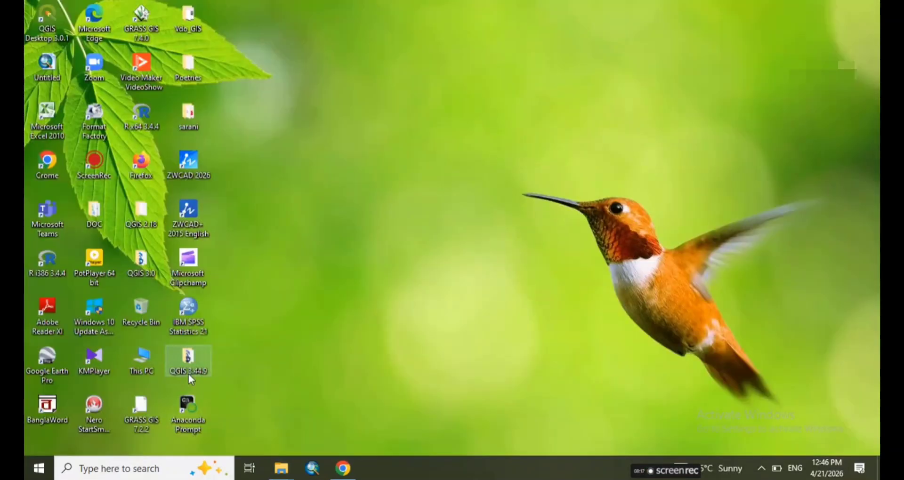
double_click(188, 367)
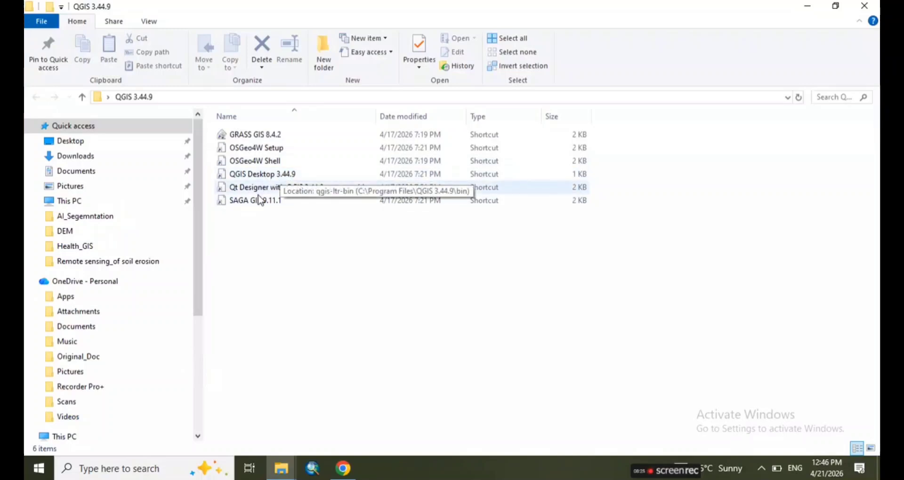
left_click(283, 181)
double_click(283, 181)
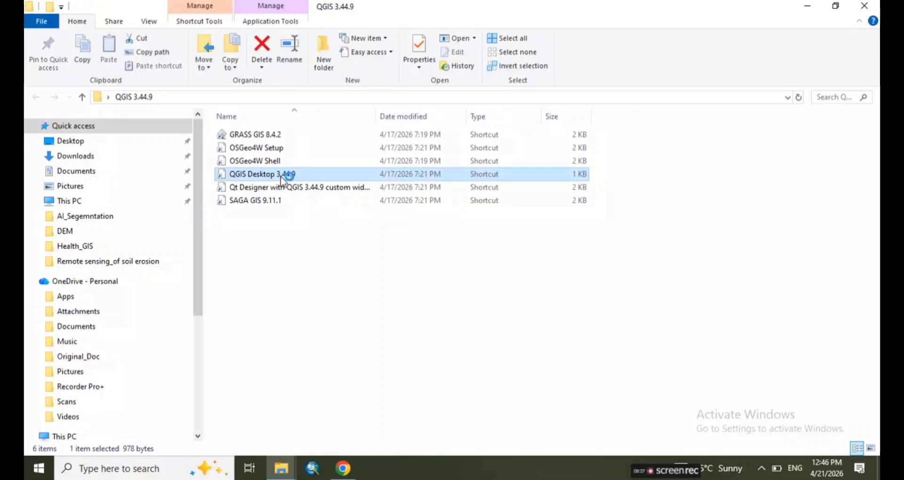
left_click(807, 11)
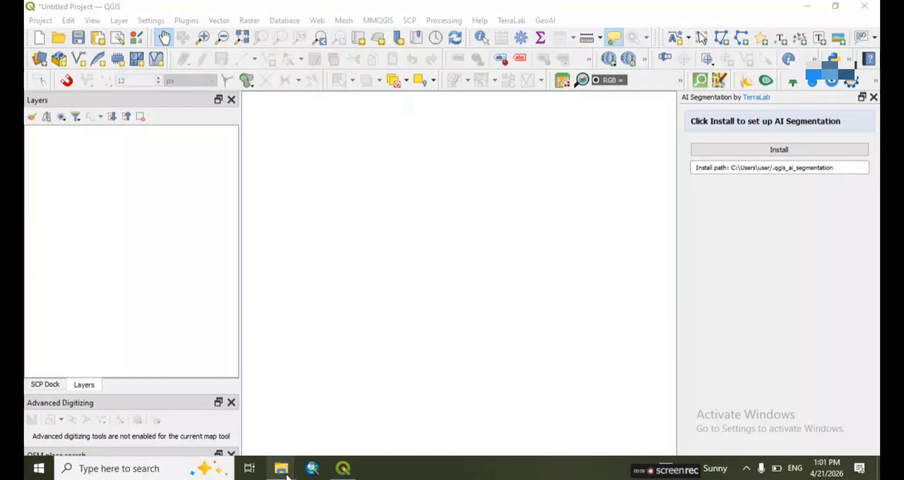
Check the Data_source folder holding map.osm and display its full path
mouse_move(288, 476)
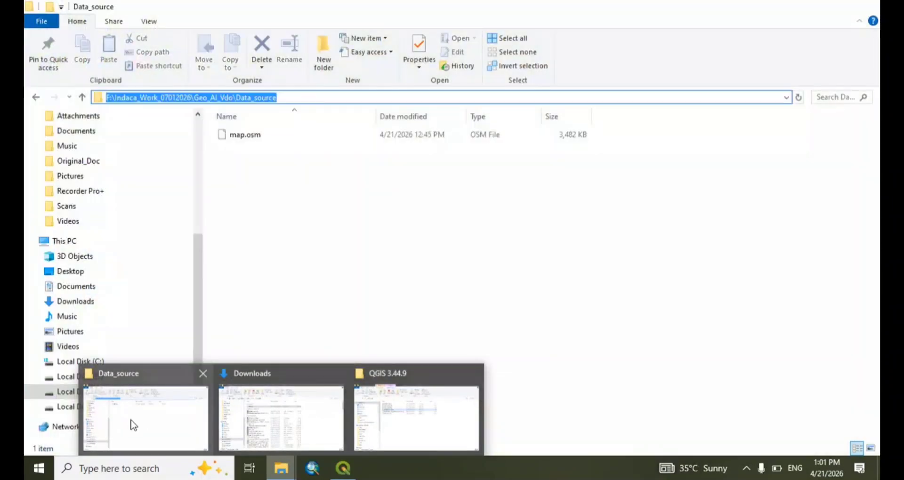
left_click(131, 423)
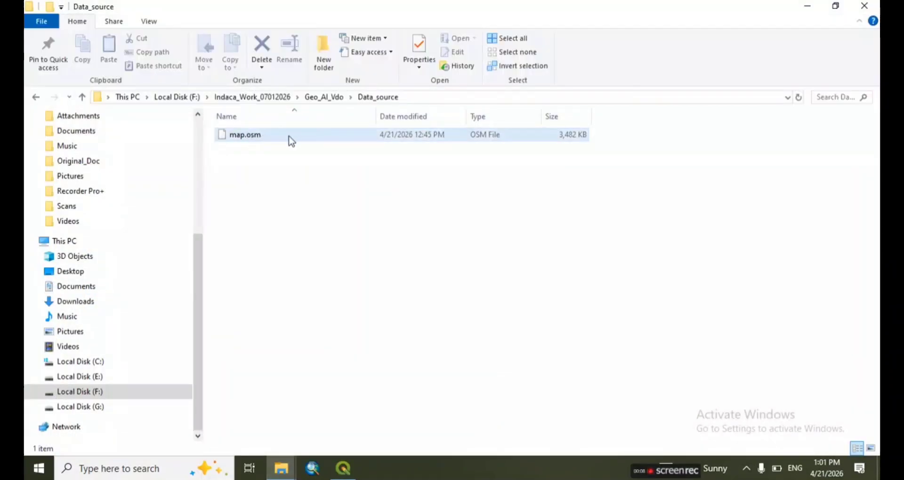
left_click(424, 95)
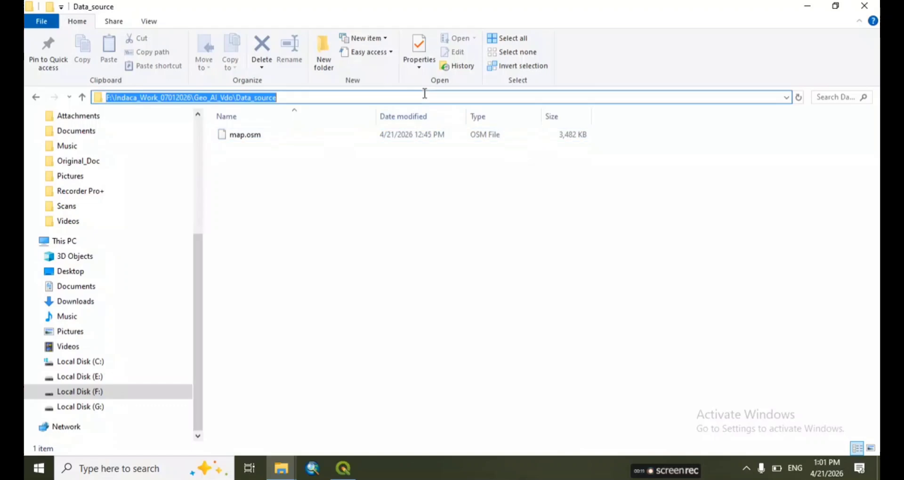
In QGIS, start adding a vector layer and choose map.osm from the Data_source folder as the dataset
left_click(119, 21)
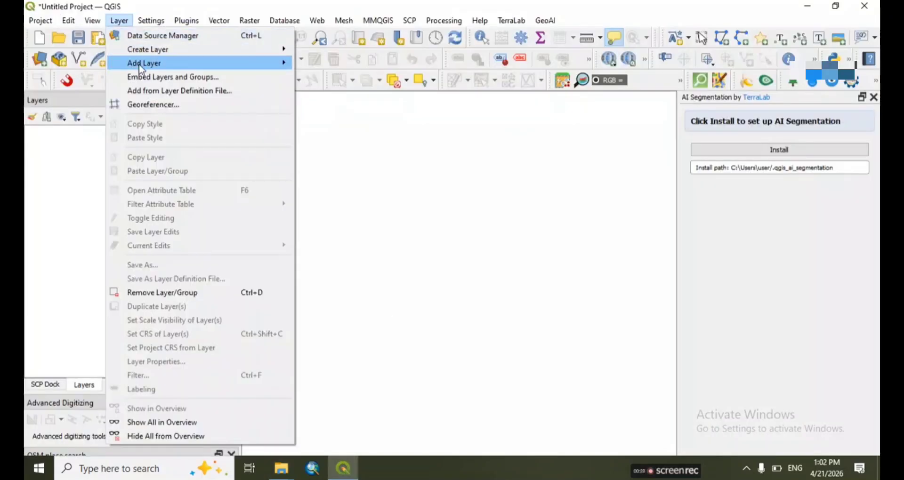
mouse_move(140, 66)
left_click(326, 66)
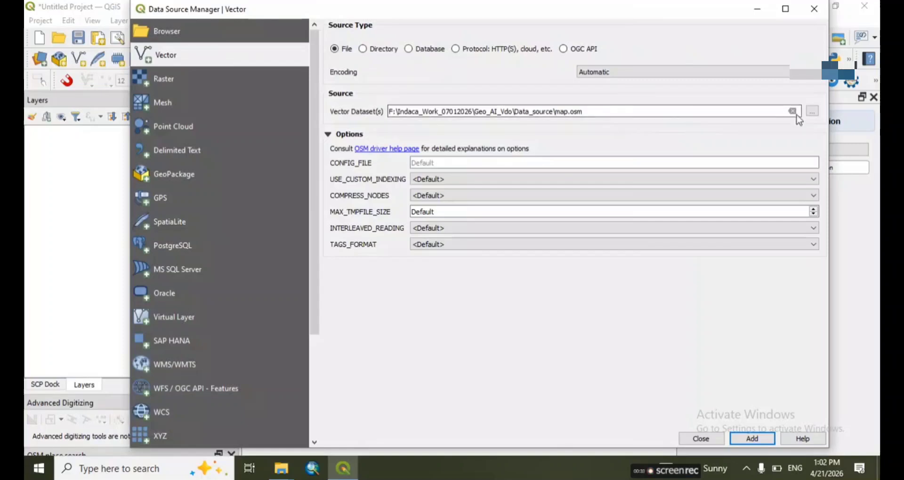
left_click(818, 111)
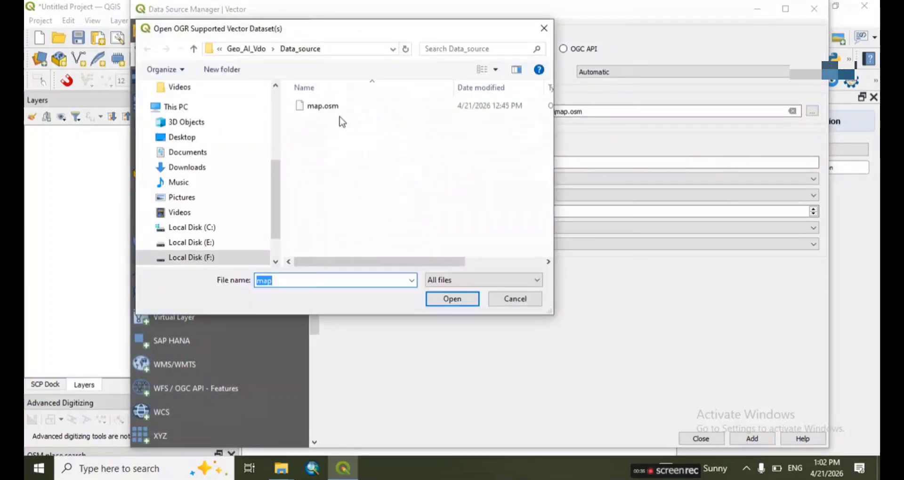
left_click(339, 109)
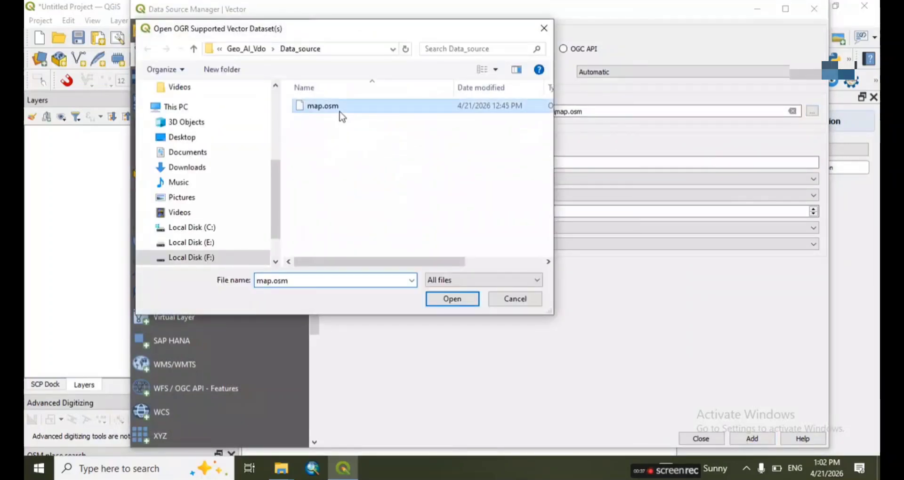
left_click(435, 296)
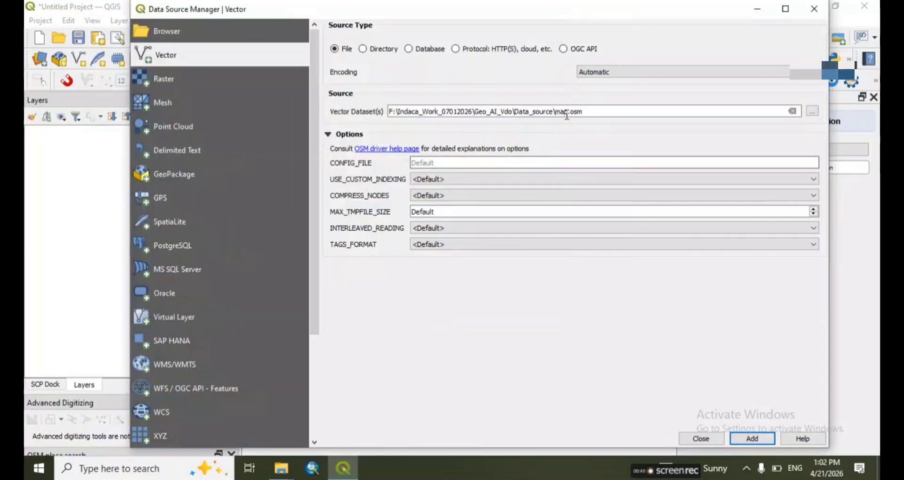
Add the lines, multilinestrings, multipolygons, other_relations and points layers of map.osm to the project and close the data source manager
left_click(751, 439)
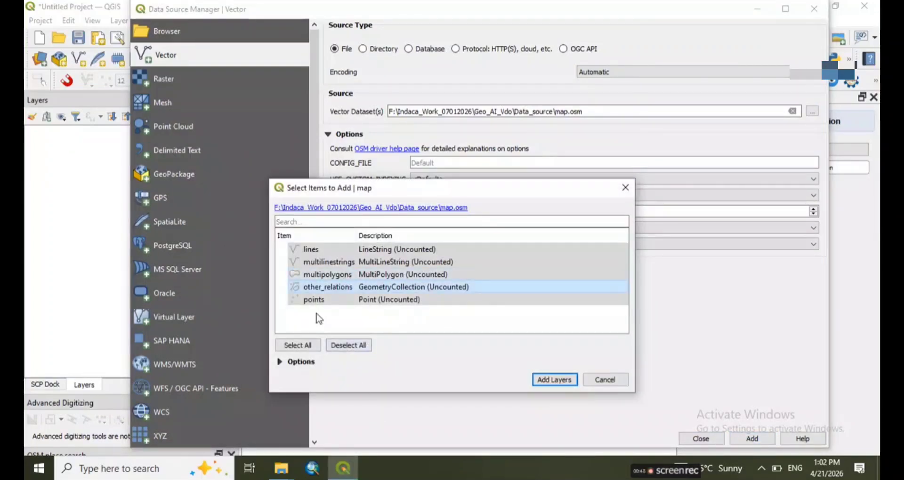
left_click(553, 380)
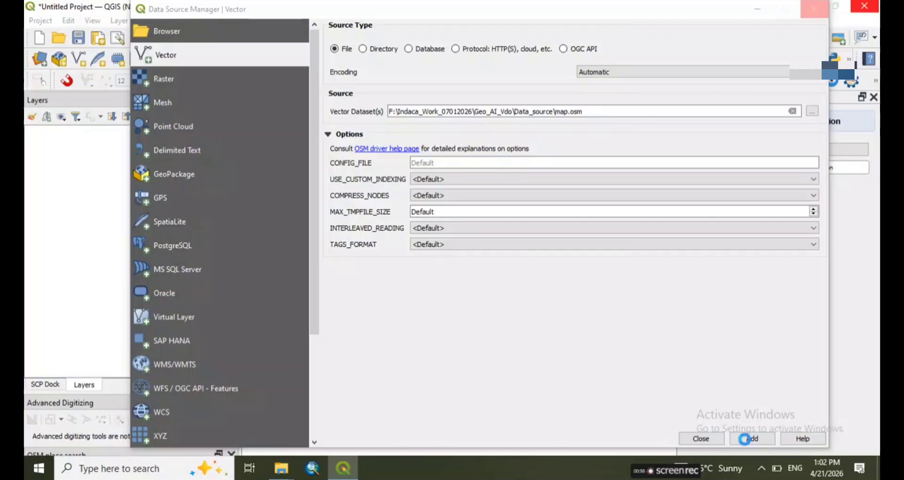
left_click(699, 439)
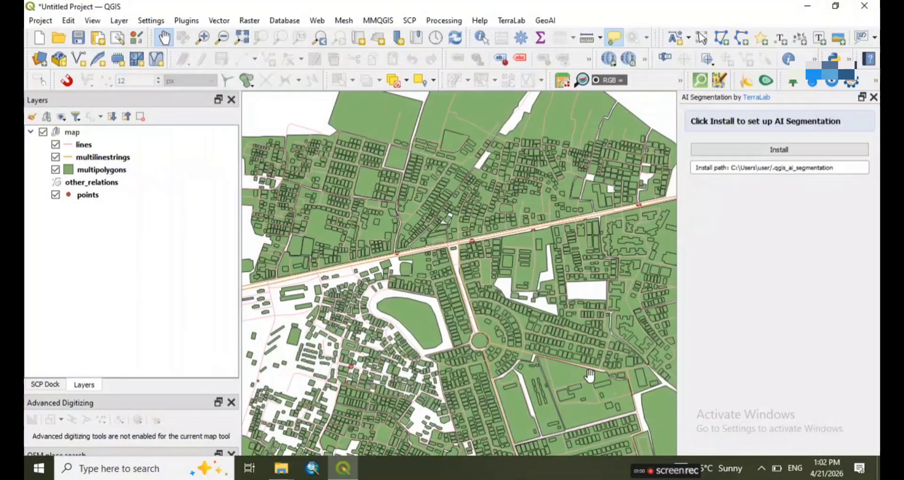
Examine the columns and rows of the multipolygons layer's attribute table, then close it
scroll(590, 375, "down", 5)
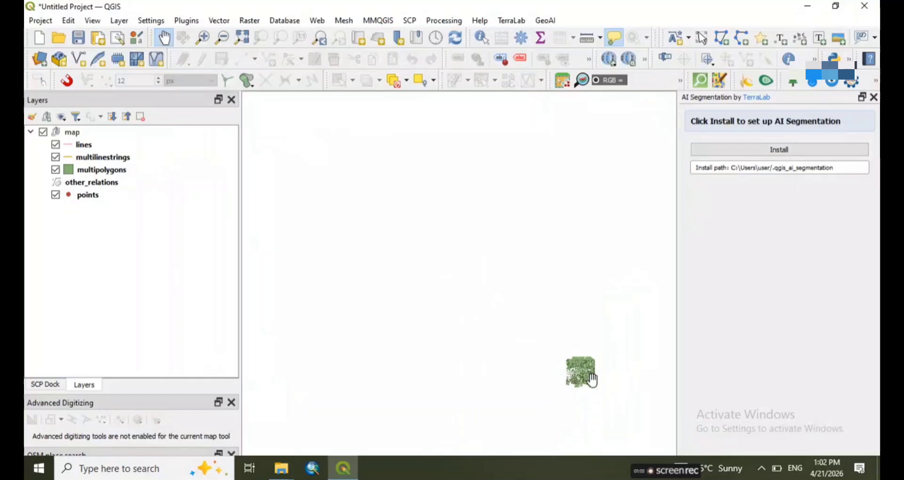
left_click_drag(589, 379, 504, 311)
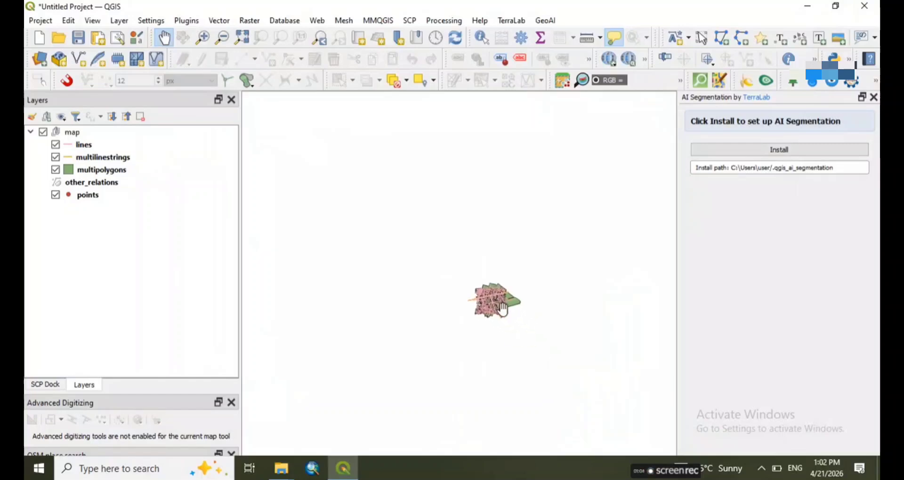
scroll(503, 310, "up", 6)
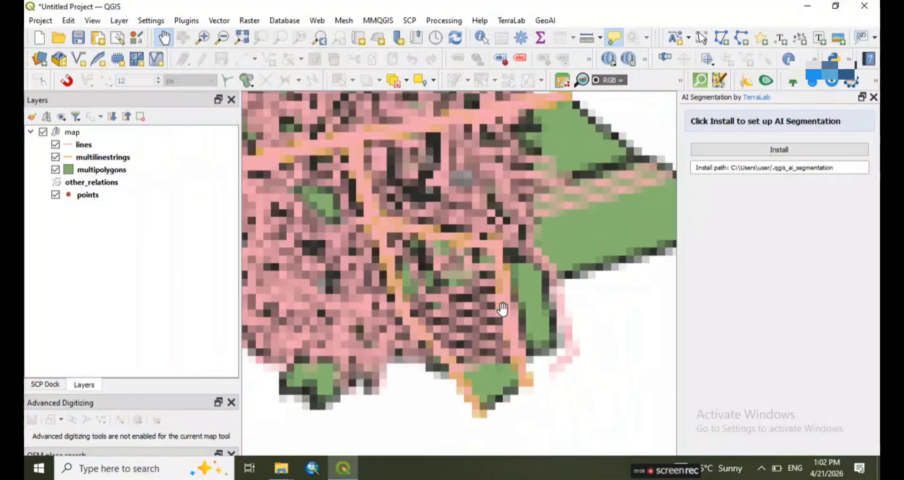
left_click_drag(411, 189, 527, 249)
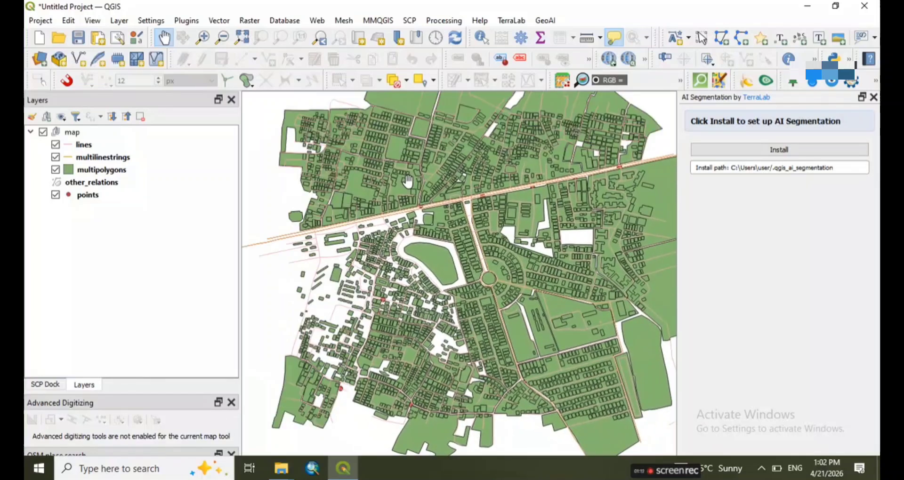
left_click(100, 174)
right_click(100, 178)
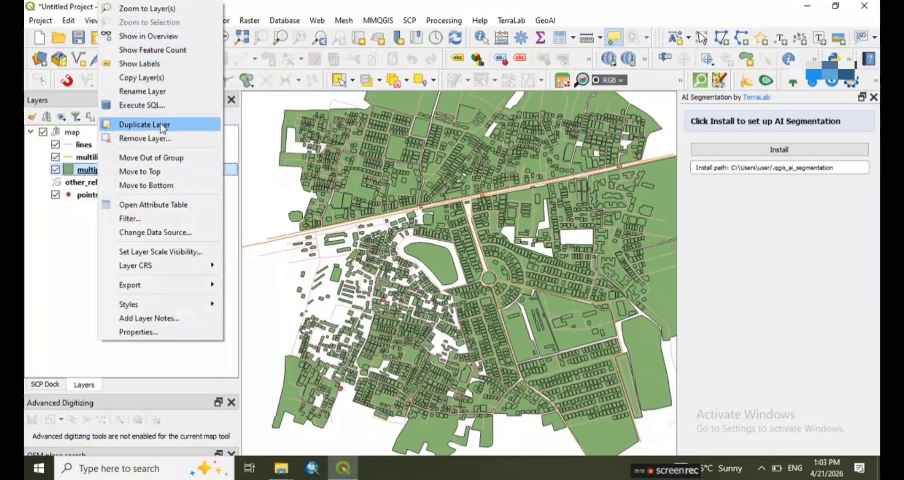
left_click(154, 206)
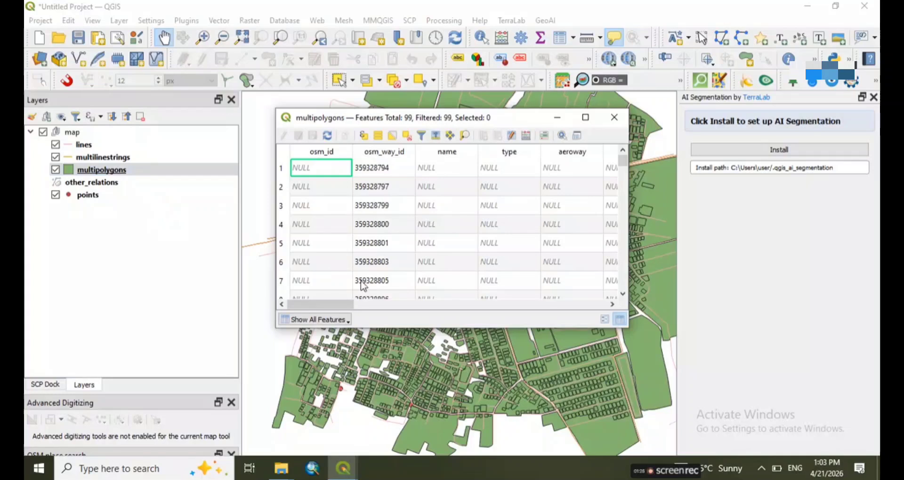
left_click_drag(330, 304, 624, 306)
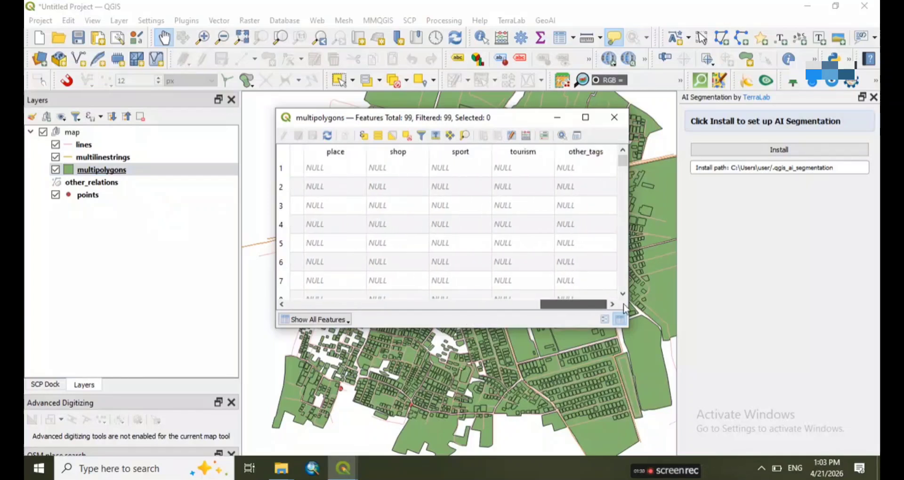
left_click_drag(622, 162, 624, 233)
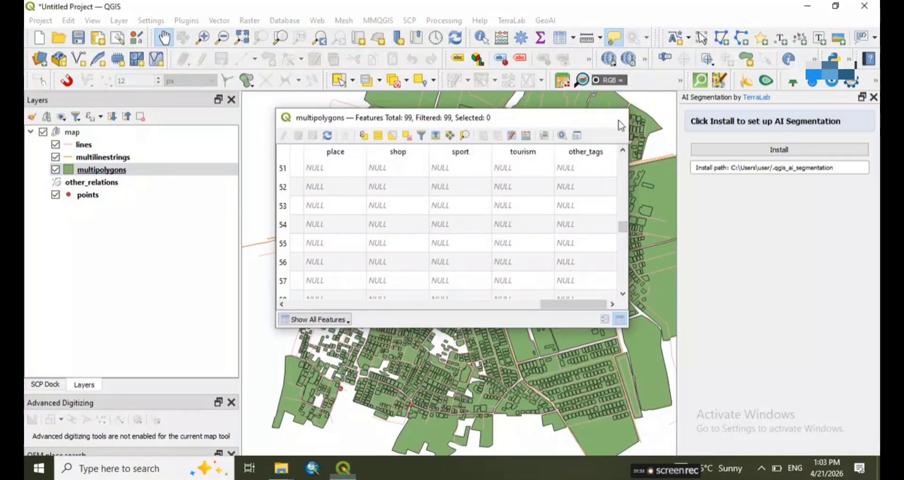
left_click(614, 117)
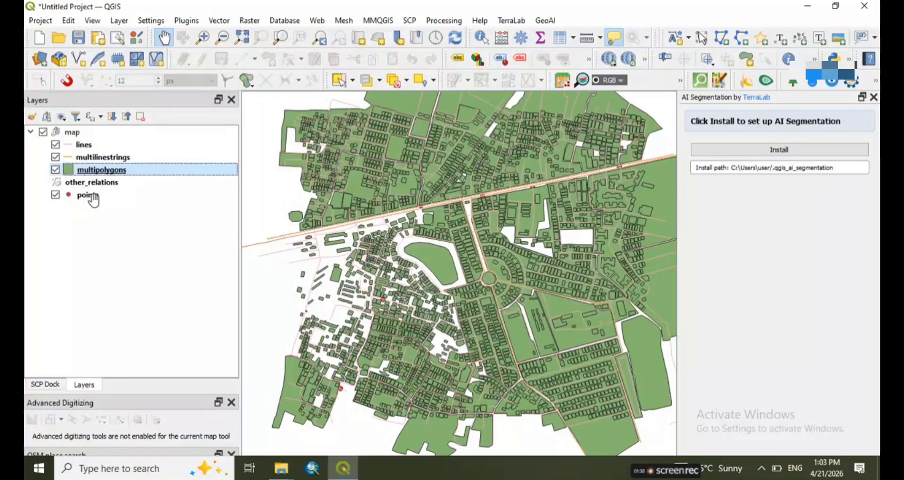
Examine the lines layer's attribute table with a widened name column, looking through its rows and columns, and close it
left_click(89, 145)
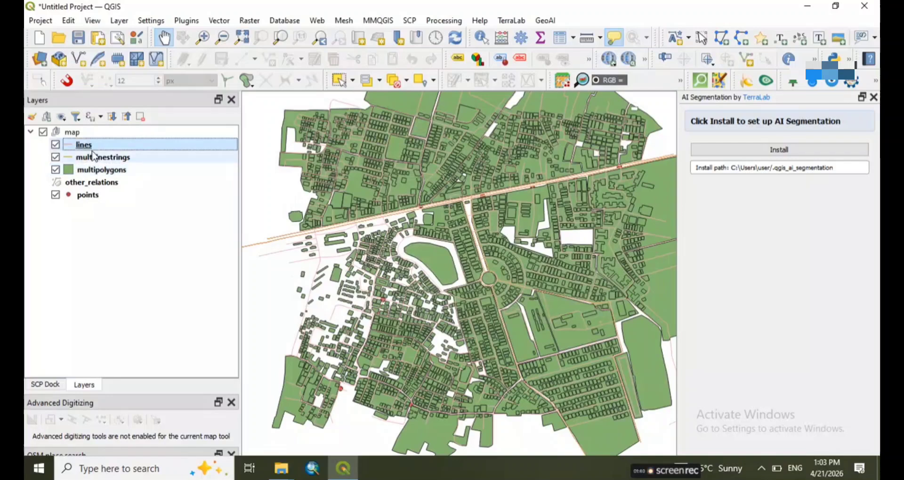
right_click(96, 150)
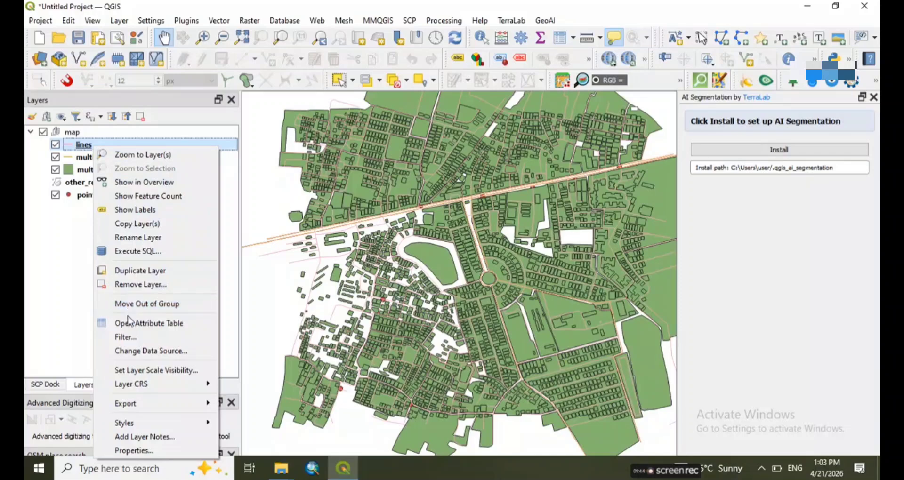
left_click(132, 324)
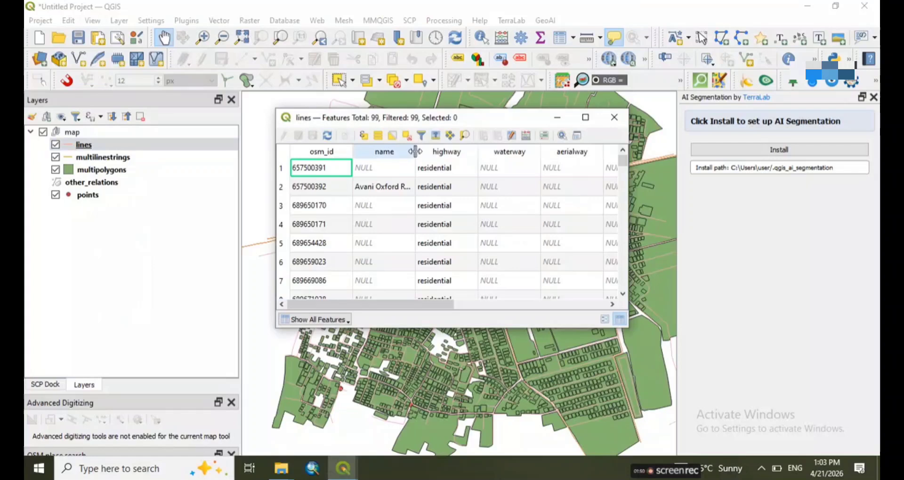
left_click_drag(415, 151, 480, 169)
left_click(396, 185)
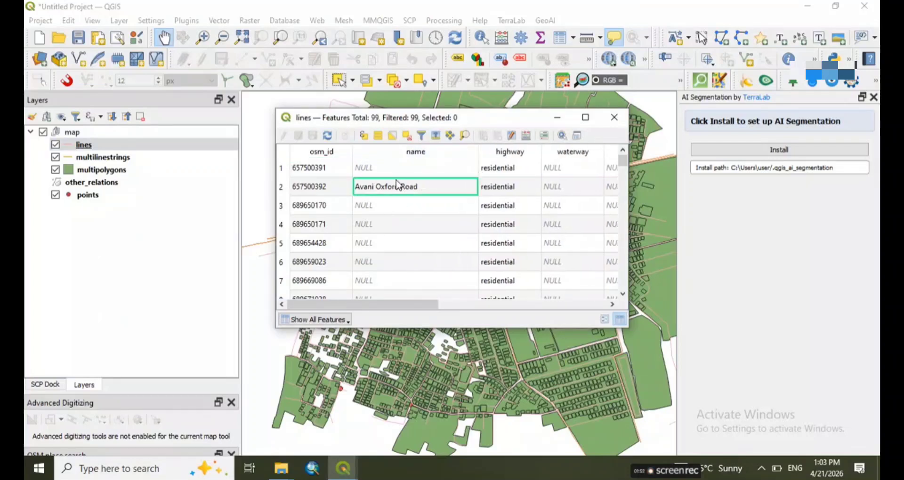
left_click_drag(623, 165, 625, 295)
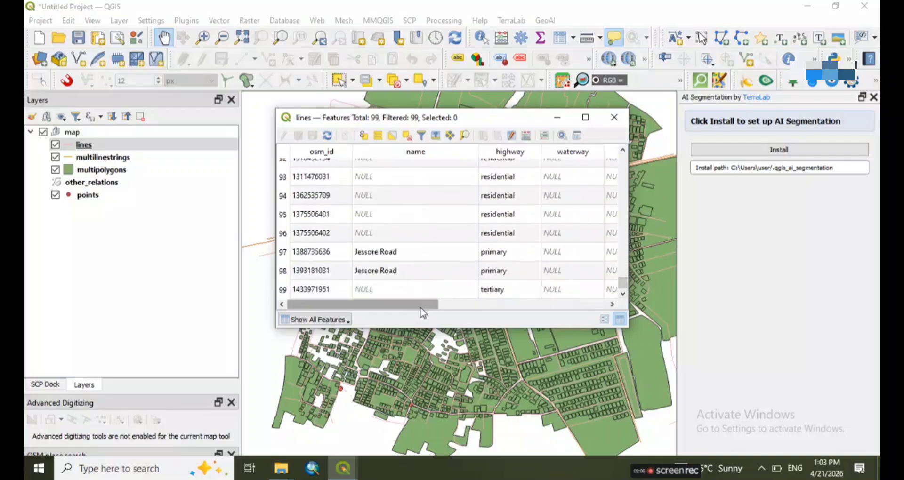
left_click_drag(420, 309, 599, 314)
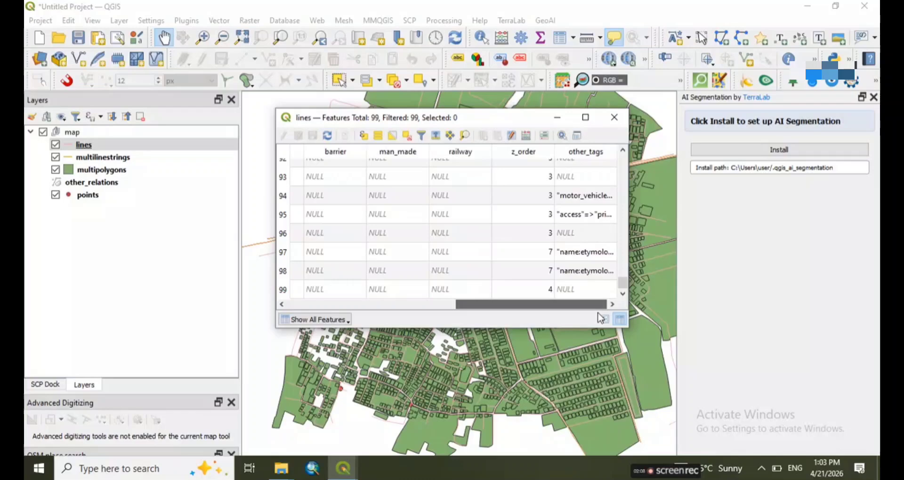
left_click_drag(624, 284, 628, 191)
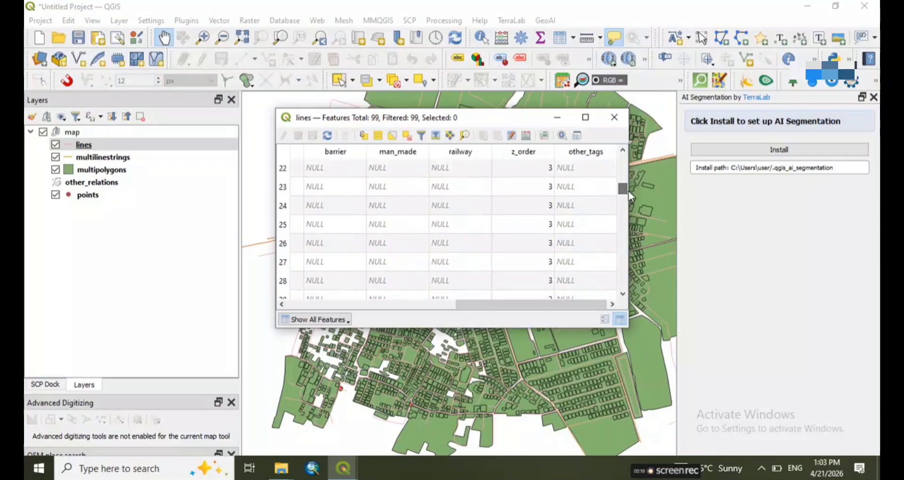
left_click(623, 126)
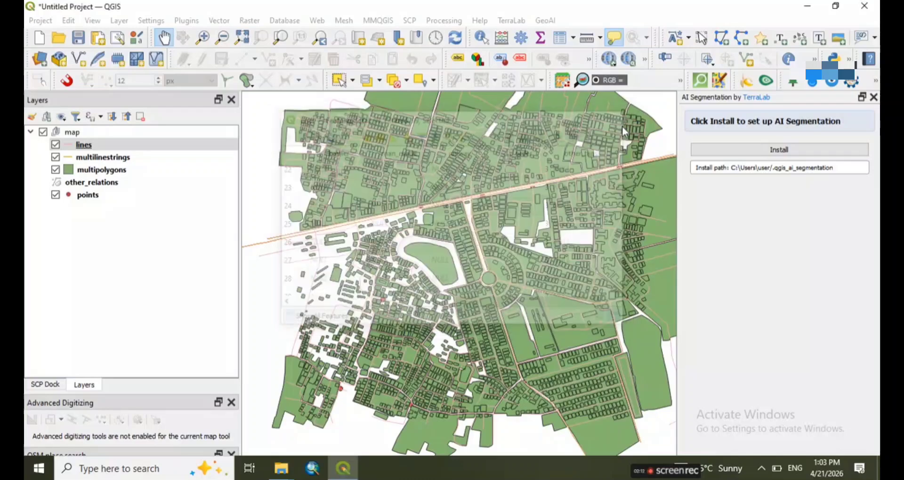
Start exporting the lines layer's features as an ESRI Shapefile named line_Road in the Data_source folder
right_click(132, 148)
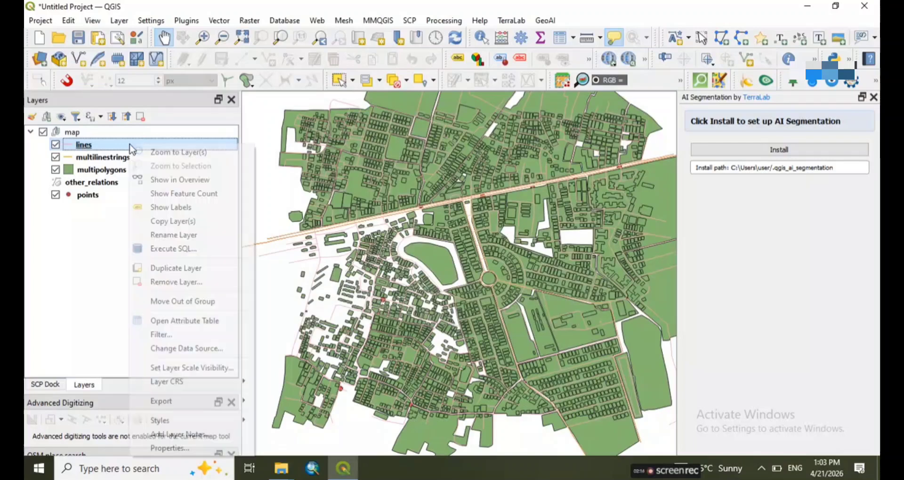
mouse_move(153, 408)
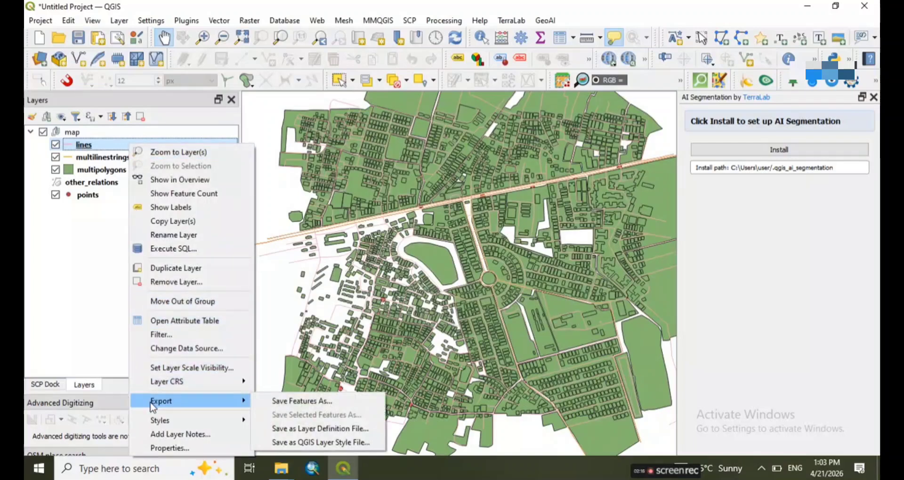
left_click(275, 405)
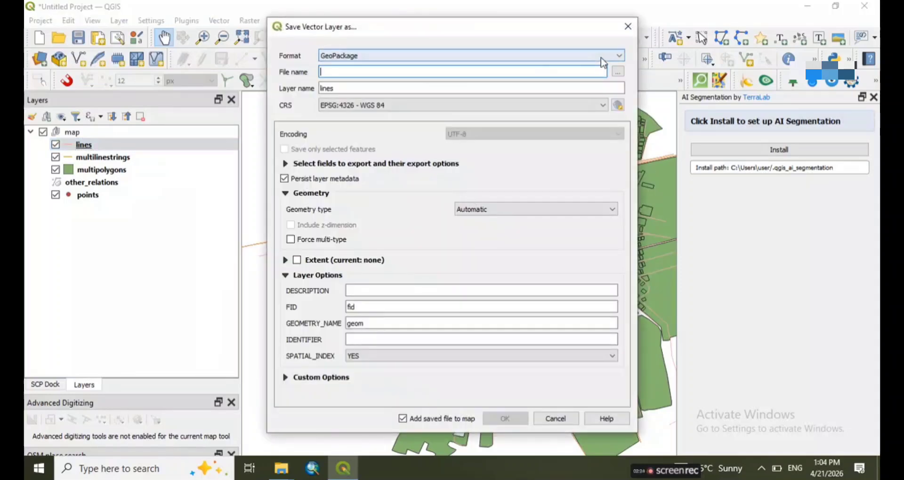
left_click(602, 58)
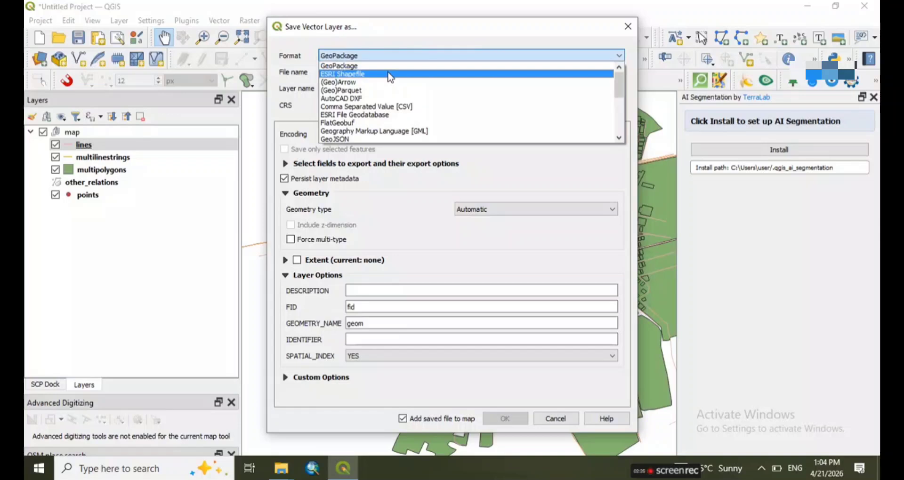
left_click(390, 74)
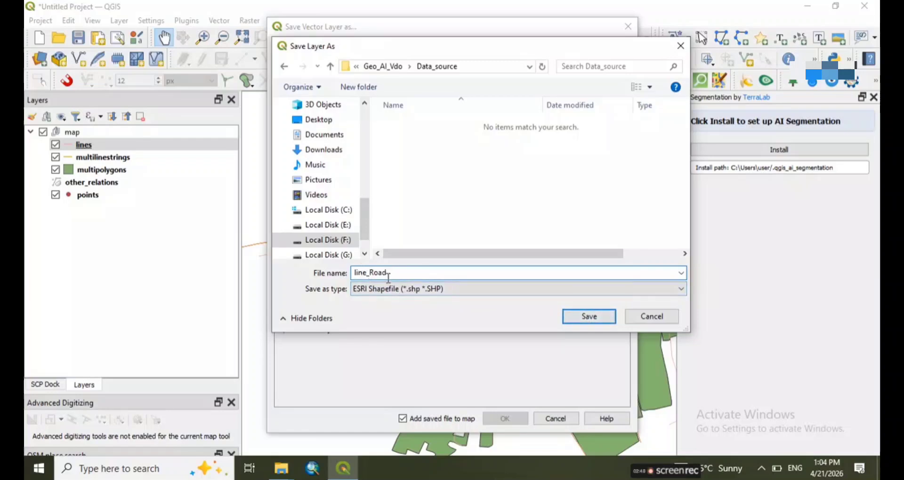
left_click(576, 319)
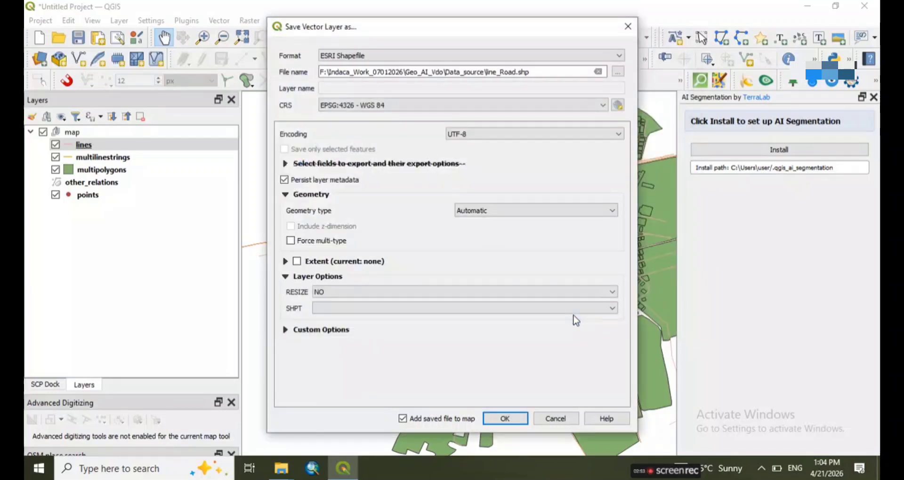
Set the export's CRS to Project CRS: EPSG:4326 - WGS 84 and save the shapefile, adding it to the map
left_click(541, 105)
left_click(549, 121)
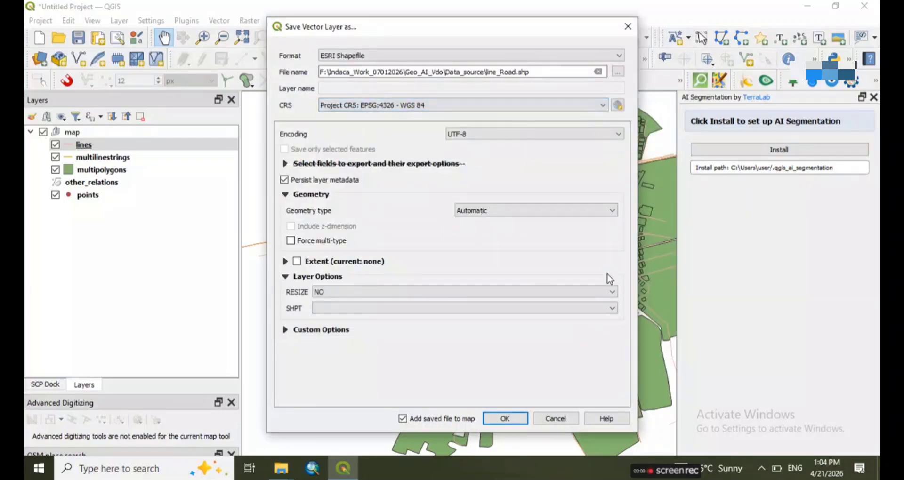
left_click(505, 419)
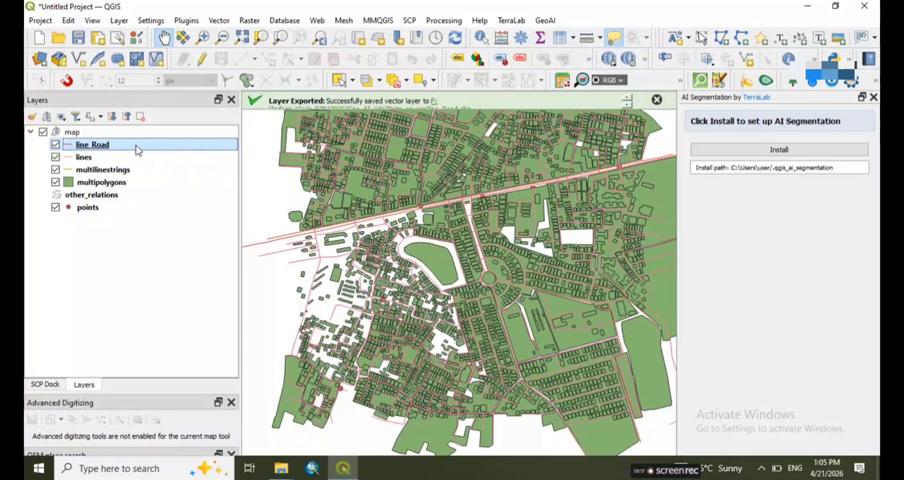
Move the line_Road layer out of and above the map group, and hide the map group
left_click_drag(54, 128, 133, 132)
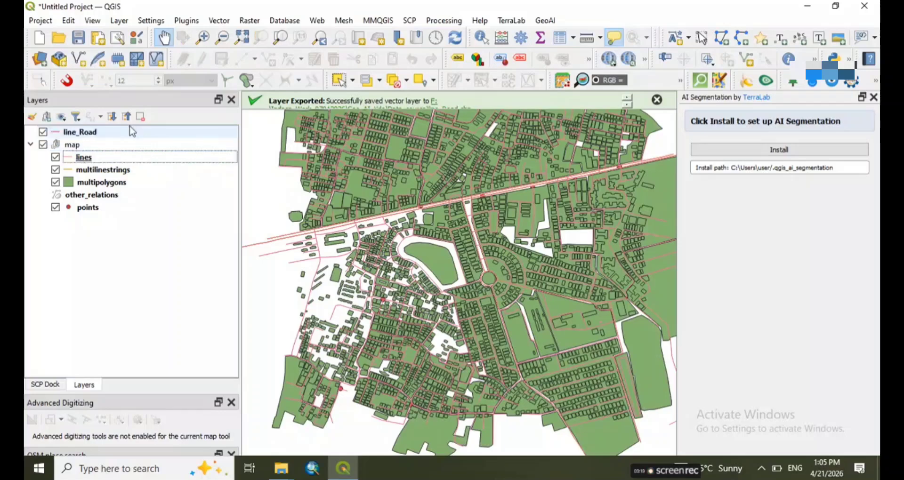
left_click(44, 145)
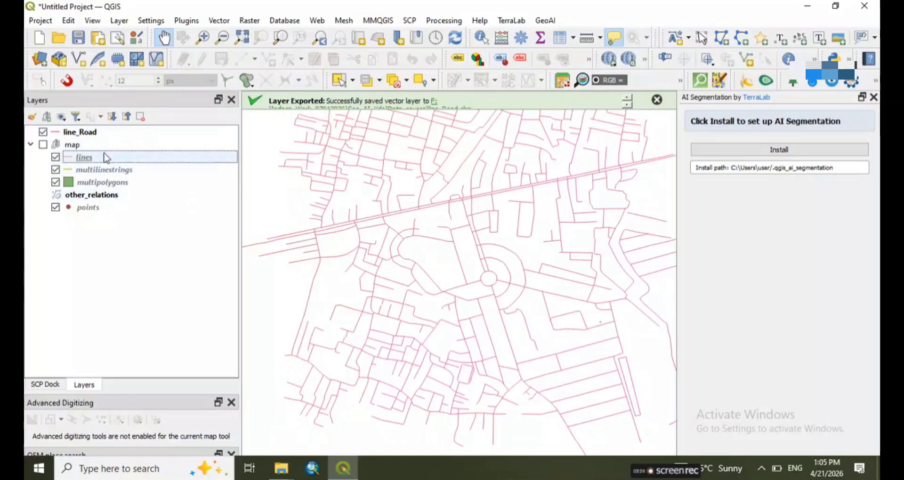
Open the line_Road layer's attribute table and look through its rows sorted by name, down to the last one
right_click(116, 135)
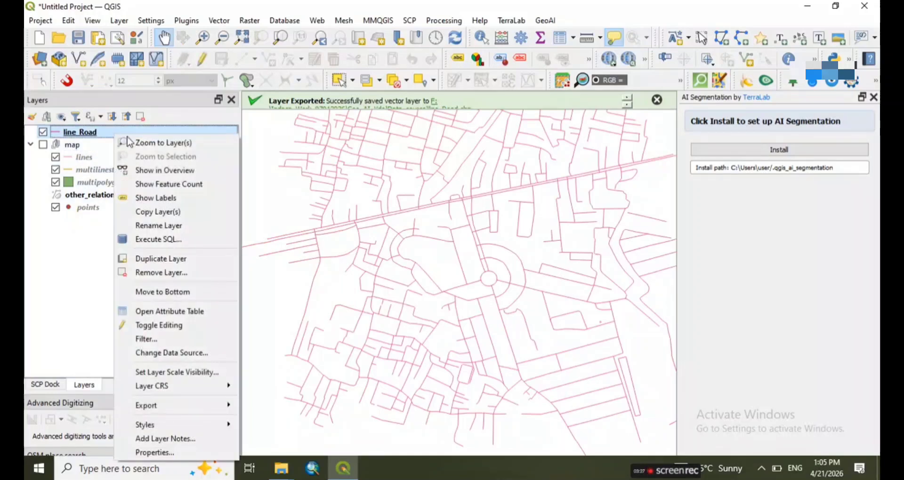
left_click(169, 315)
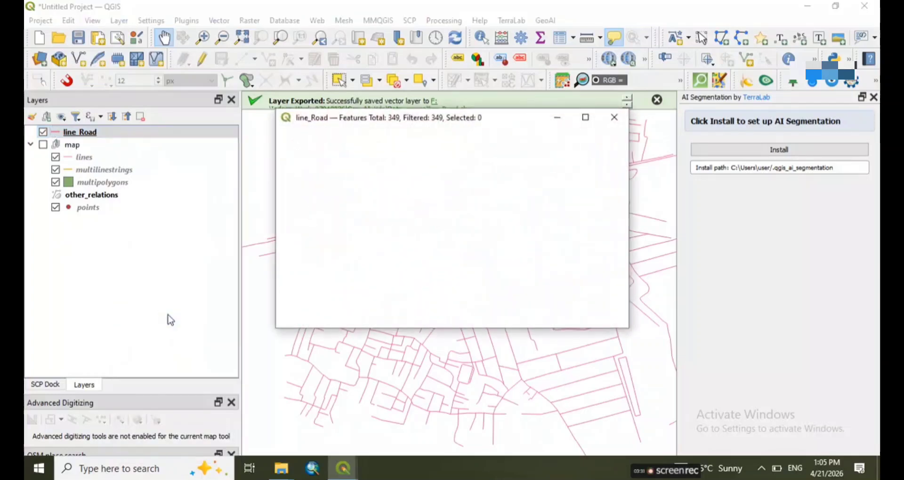
scroll(345, 284, "down", 3)
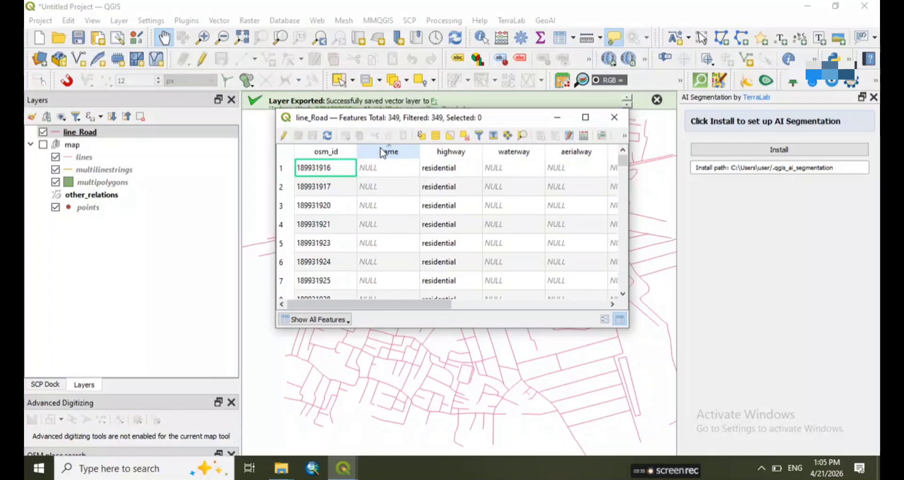
left_click_drag(624, 164, 626, 299)
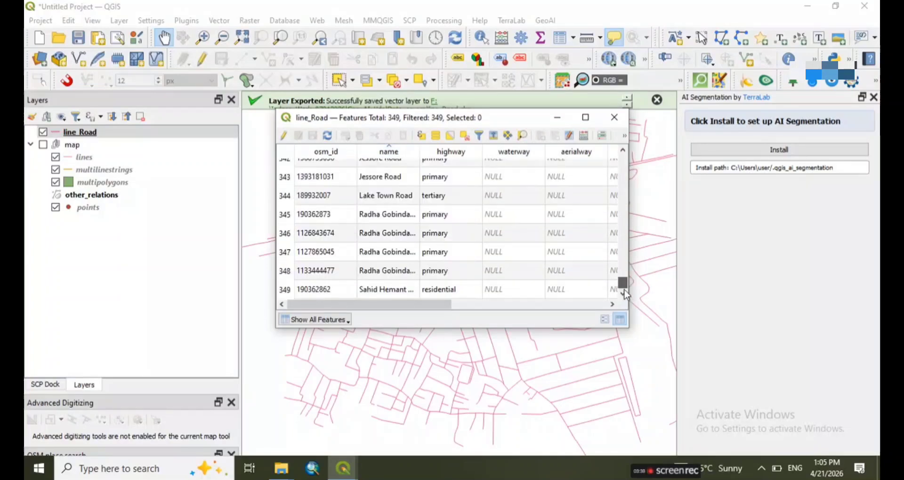